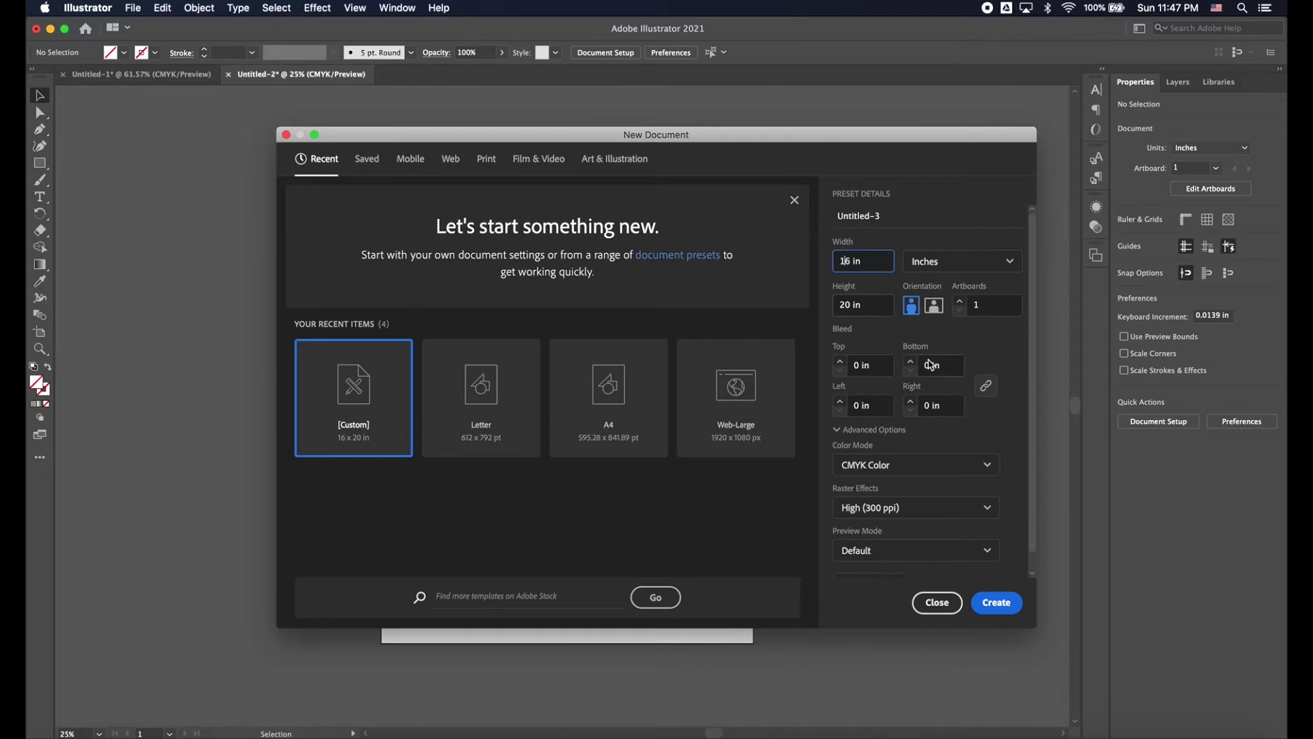
- Create a 16 x 20 in CMYK document at 300 ppi and place PortraitIllustration.jpg on the artboard as a linked image
{"action": "left_click", "coordinate": [998, 605]}
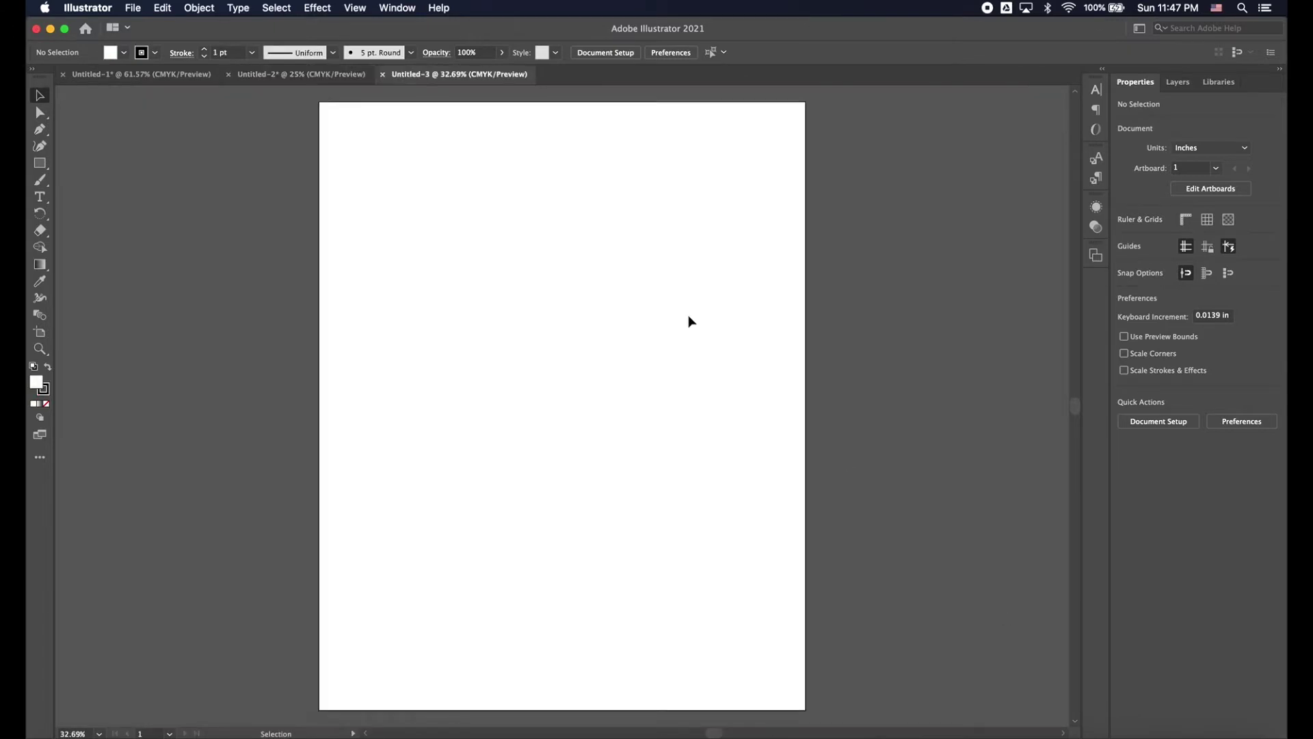
{"action": "left_click", "coordinate": [134, 8]}
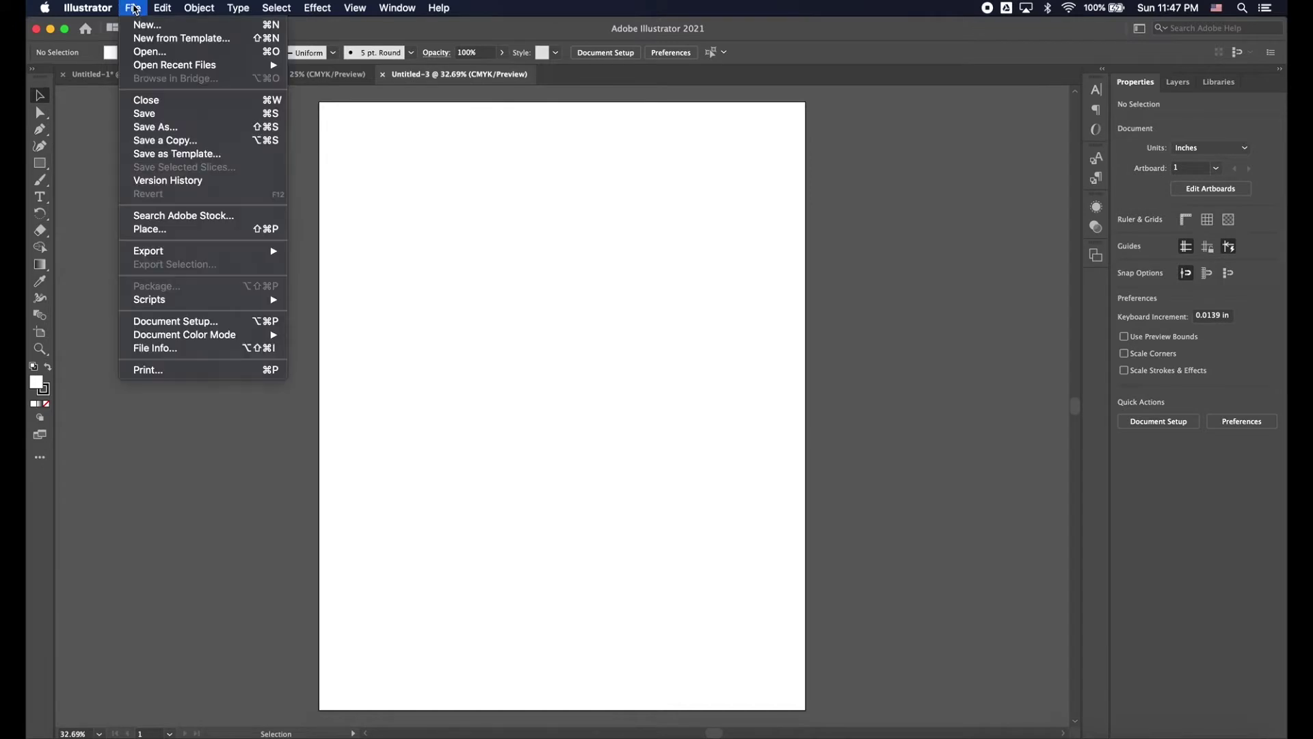
{"action": "left_click", "coordinate": [167, 236]}
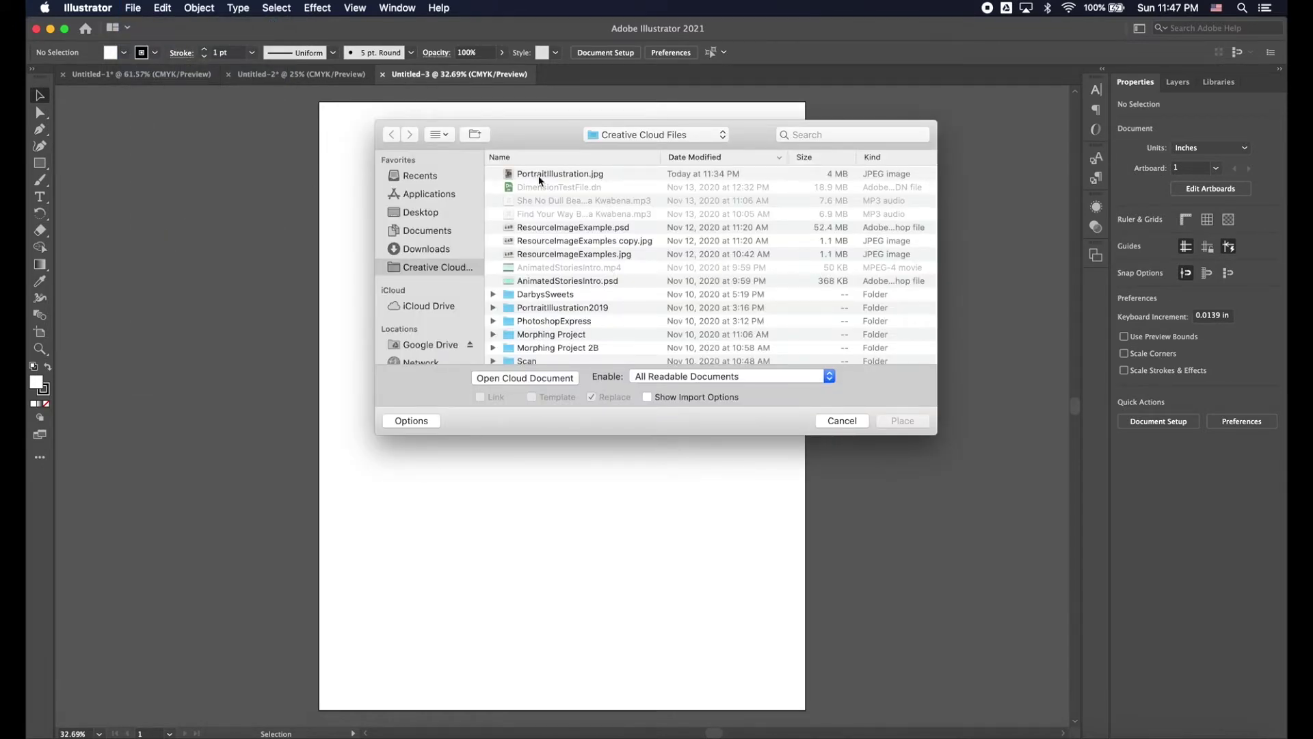
{"action": "left_click", "coordinate": [539, 175]}
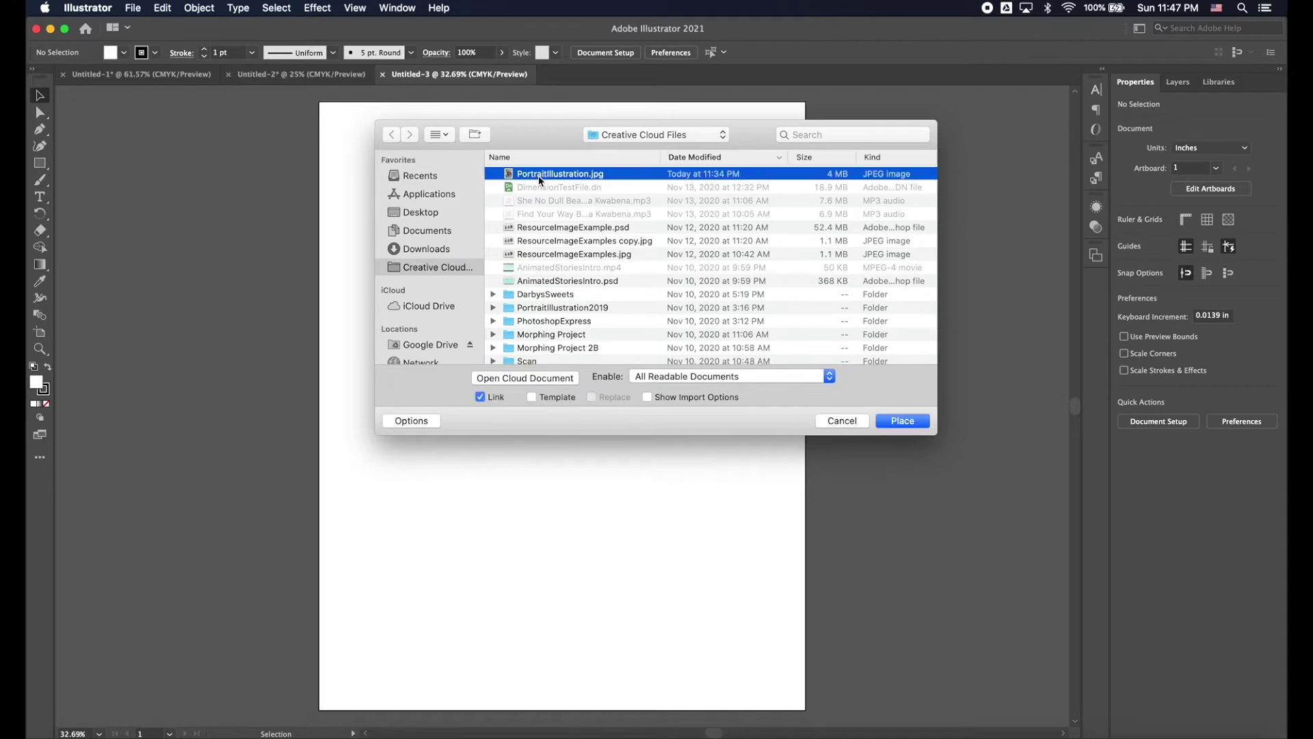
{"action": "left_click", "coordinate": [881, 420]}
{"action": "left_click", "coordinate": [373, 221]}
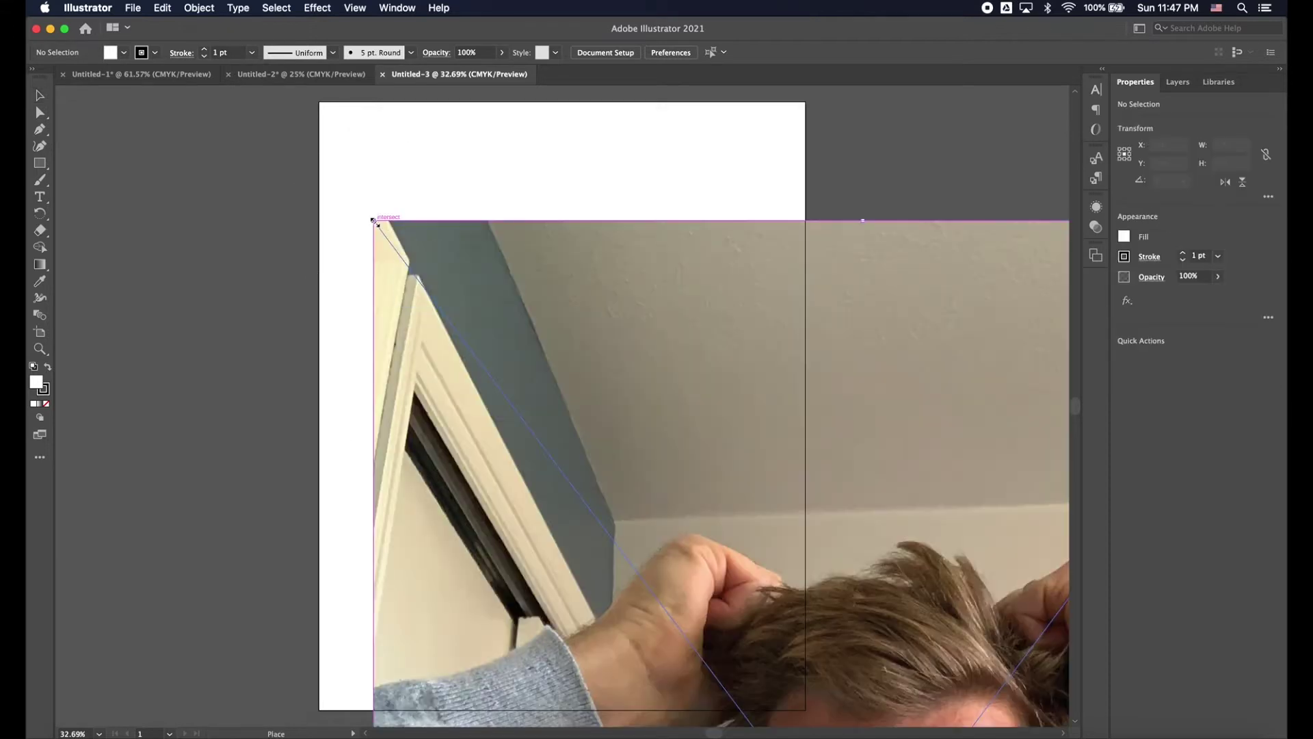
- Scale the placed photo down to about 17.15 x 22.87 in and position it to cover the whole artboard, horizontally centred at 8 in
{"action": "key", "text": "super+minus"}
{"action": "key", "text": "super+minus"}
{"action": "key", "text": "super+minus"}
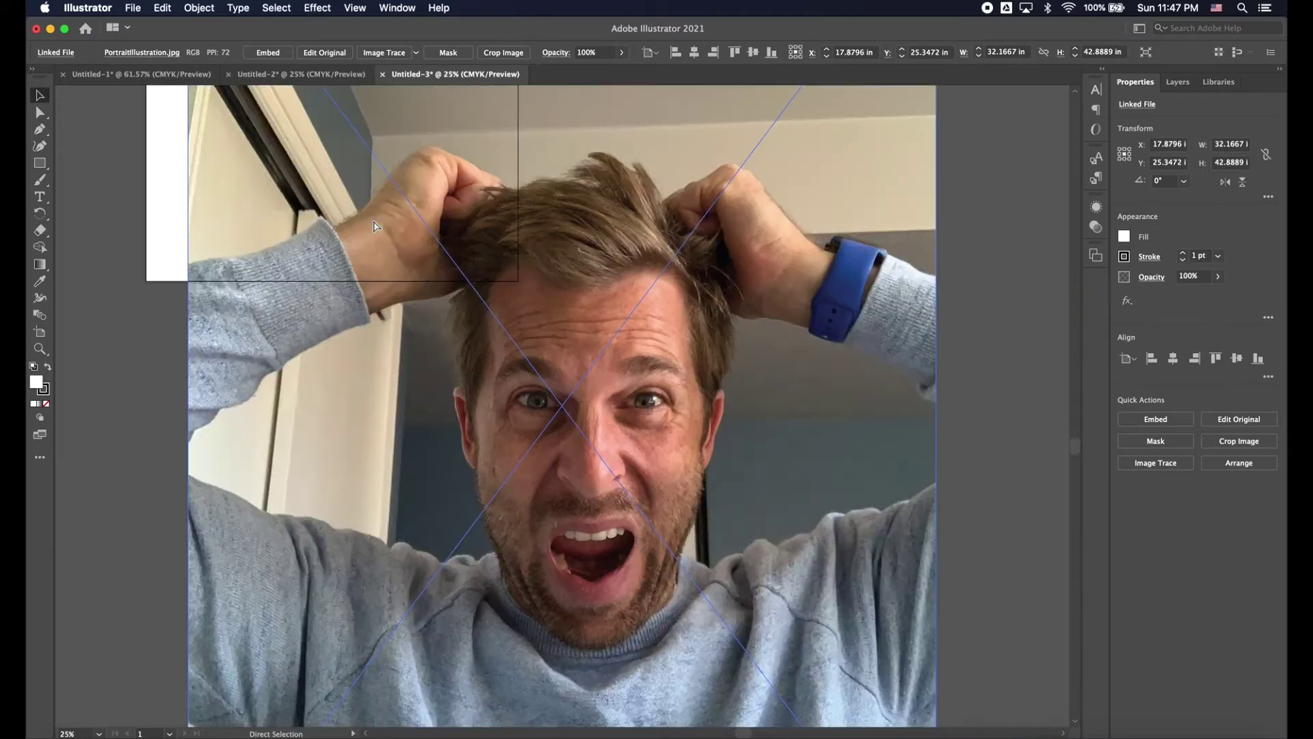
{"action": "key", "text": "super+minus"}
{"action": "key", "text": "v"}
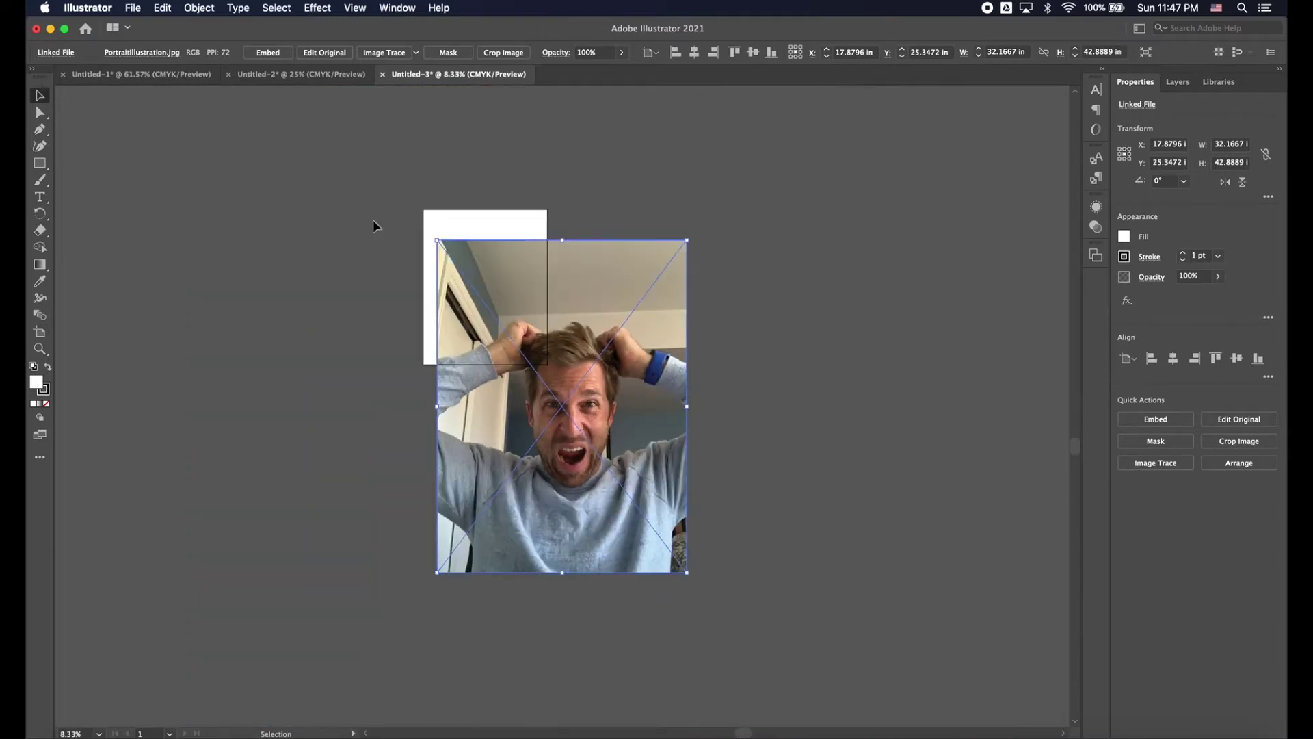
{"action": "left_click_drag", "start_coordinate": [685, 572], "coordinate": [530, 365]}
{"action": "left_click_drag", "start_coordinate": [437, 240], "coordinate": [424, 222]}
{"action": "left_click_drag", "start_coordinate": [530, 223], "coordinate": [547, 199]}
{"action": "left_click_drag", "start_coordinate": [424, 199], "coordinate": [414, 187]}
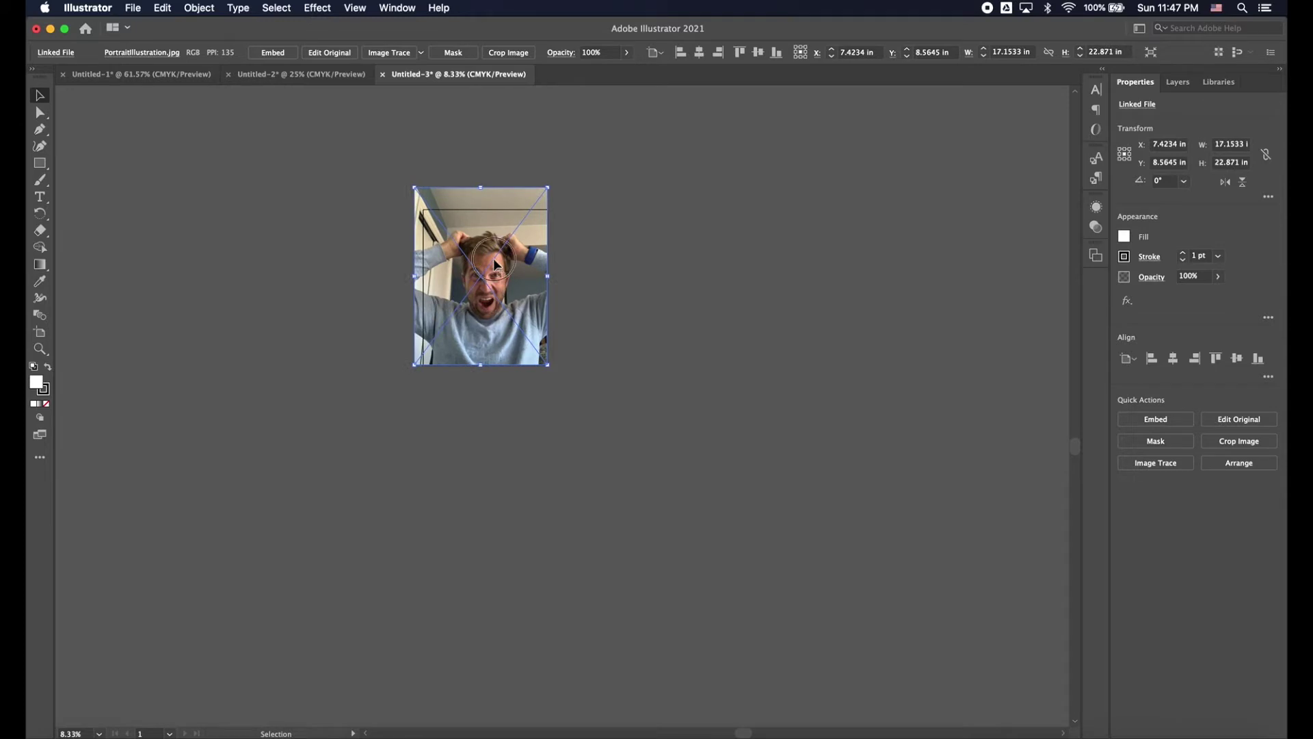
{"action": "left_click_drag", "start_coordinate": [493, 258], "coordinate": [499, 261]}
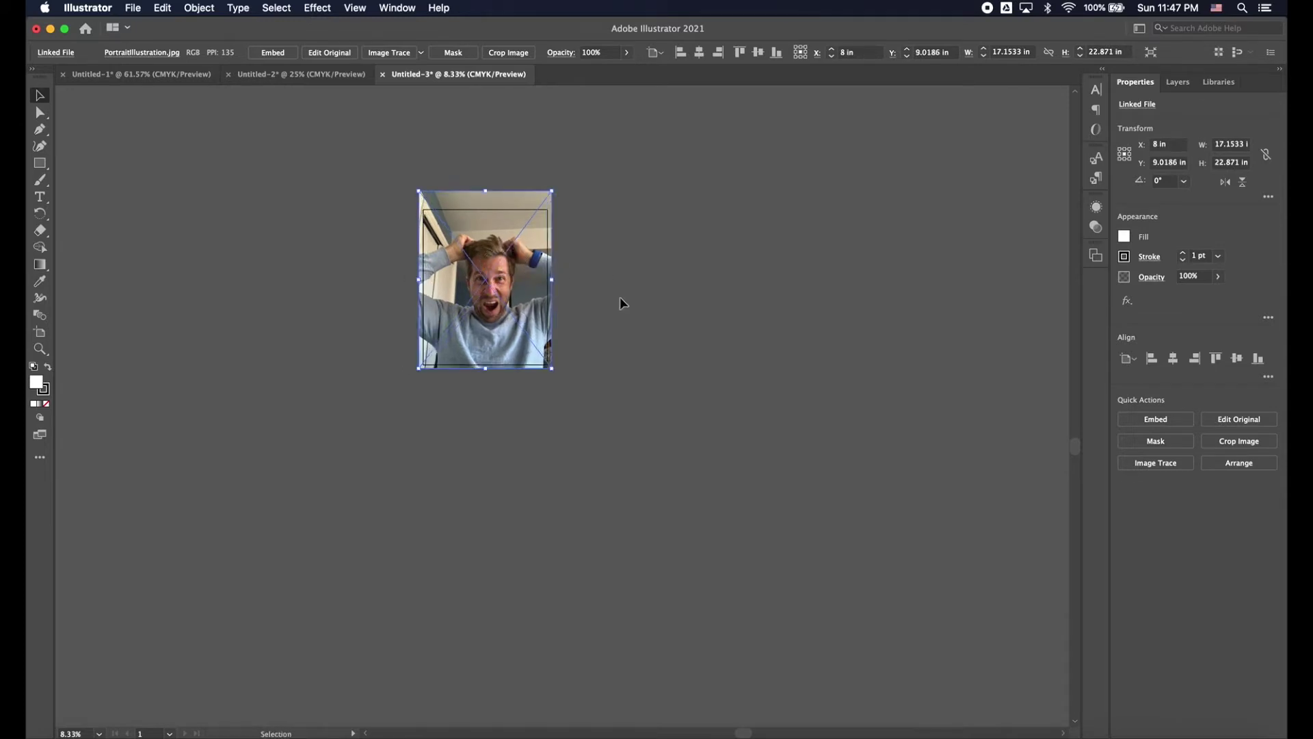
{"action": "left_click", "coordinate": [623, 302]}
{"action": "key", "text": "a"}
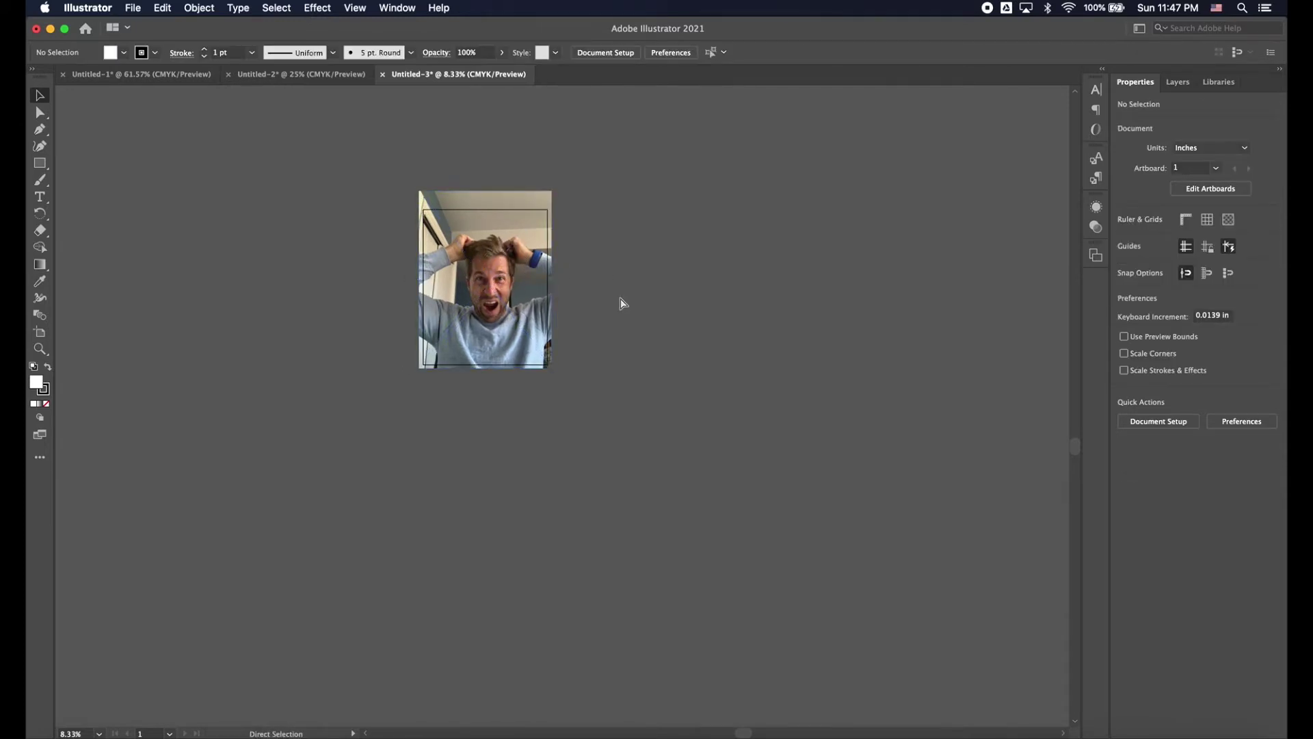
{"action": "key", "text": "super+0"}
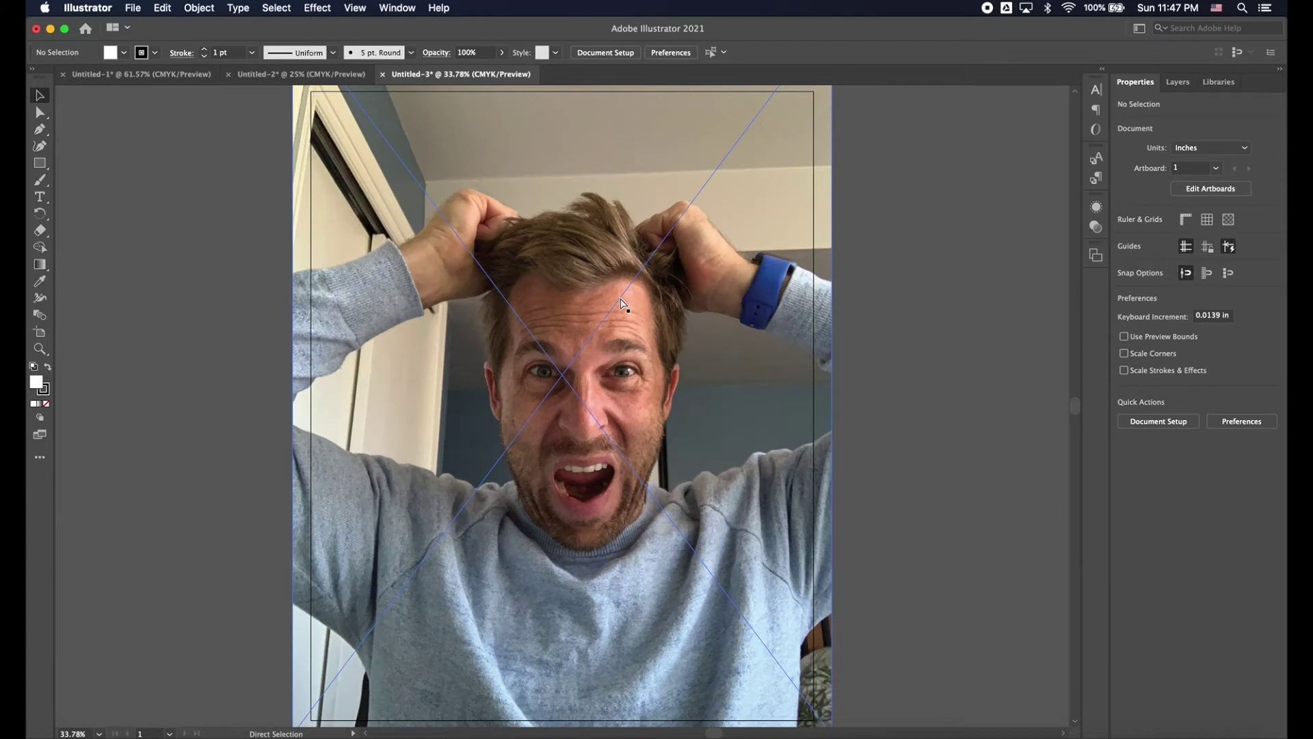
- Set up Image Trace for the photo in Color mode and preview the trace, accepting the slow processing of a large image
{"action": "key", "text": "v"}
{"action": "left_click", "coordinate": [409, 10]}
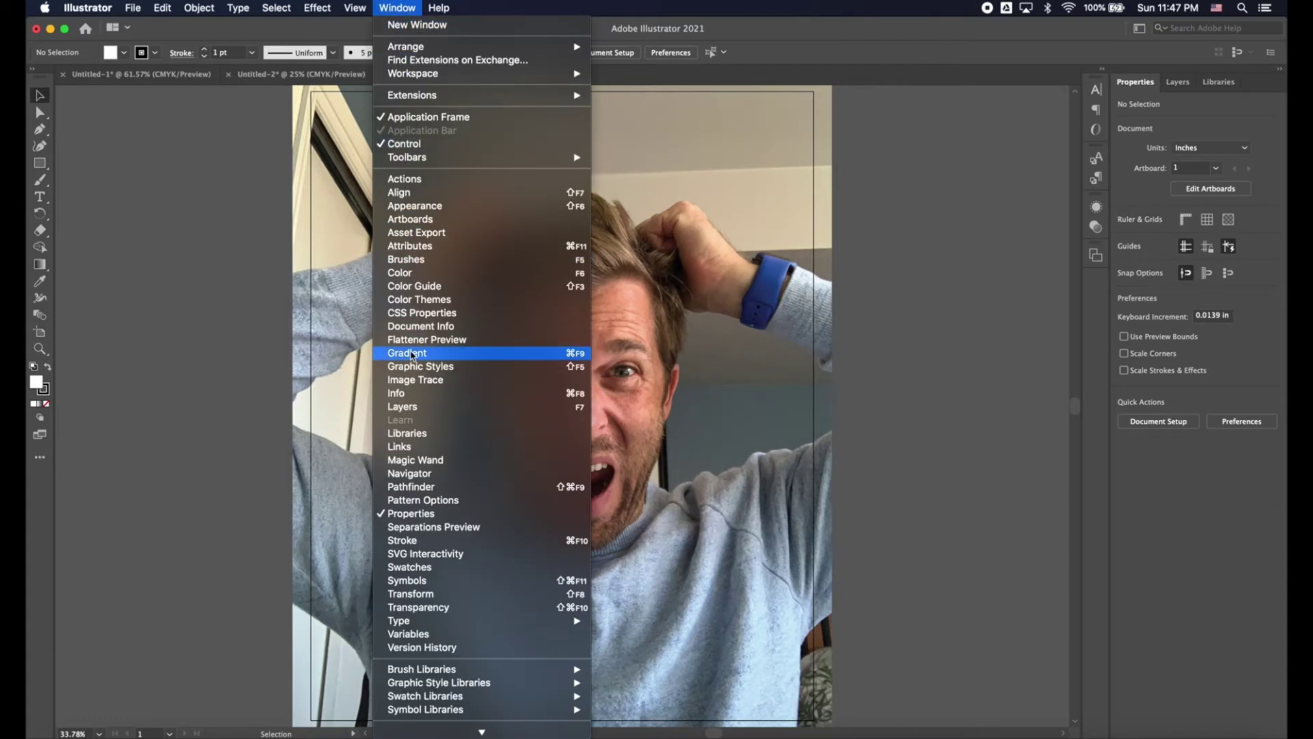
{"action": "left_click", "coordinate": [416, 380]}
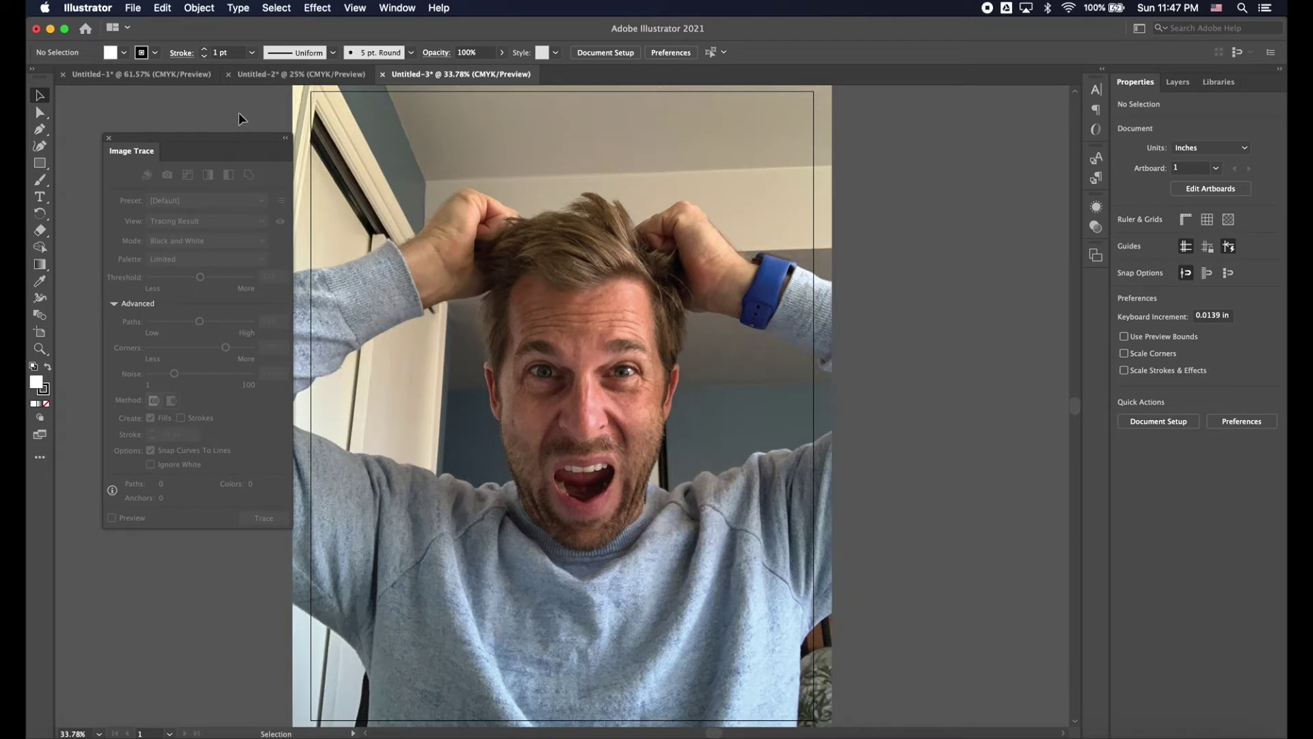
{"action": "left_click", "coordinate": [346, 177]}
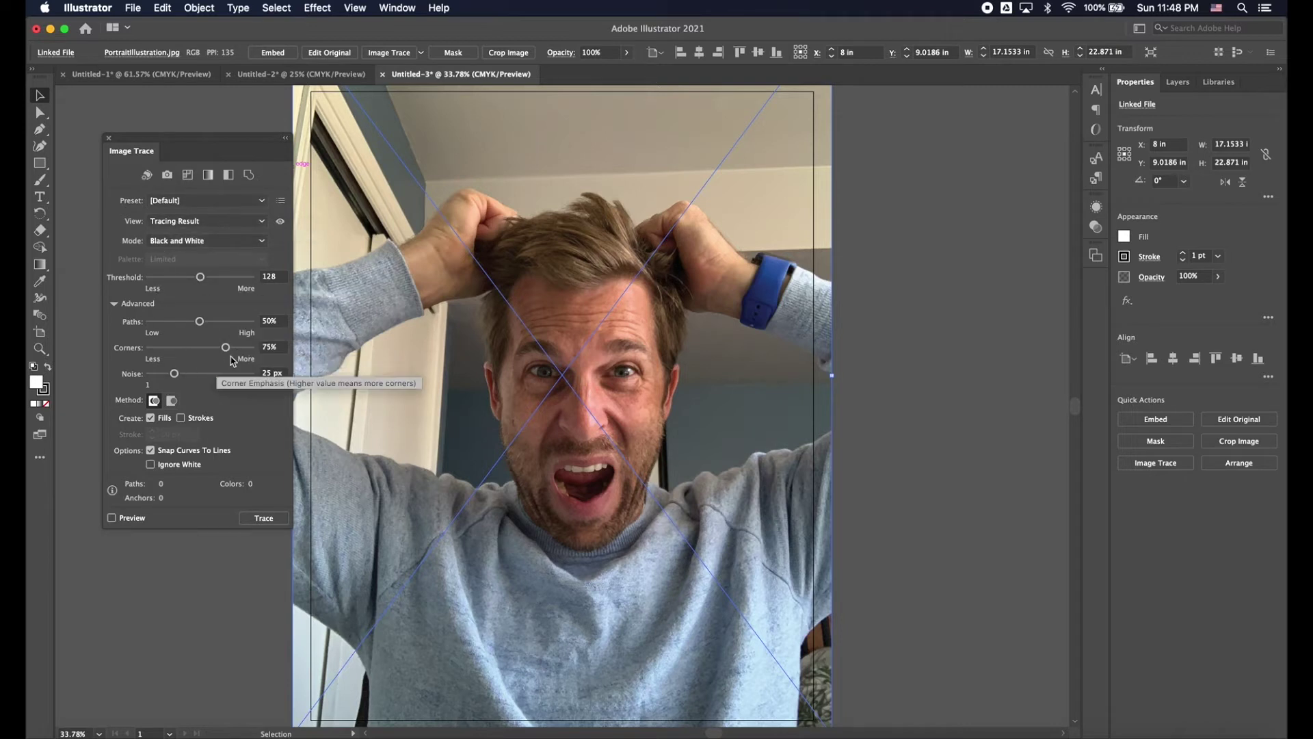
{"action": "left_click", "coordinate": [260, 243]}
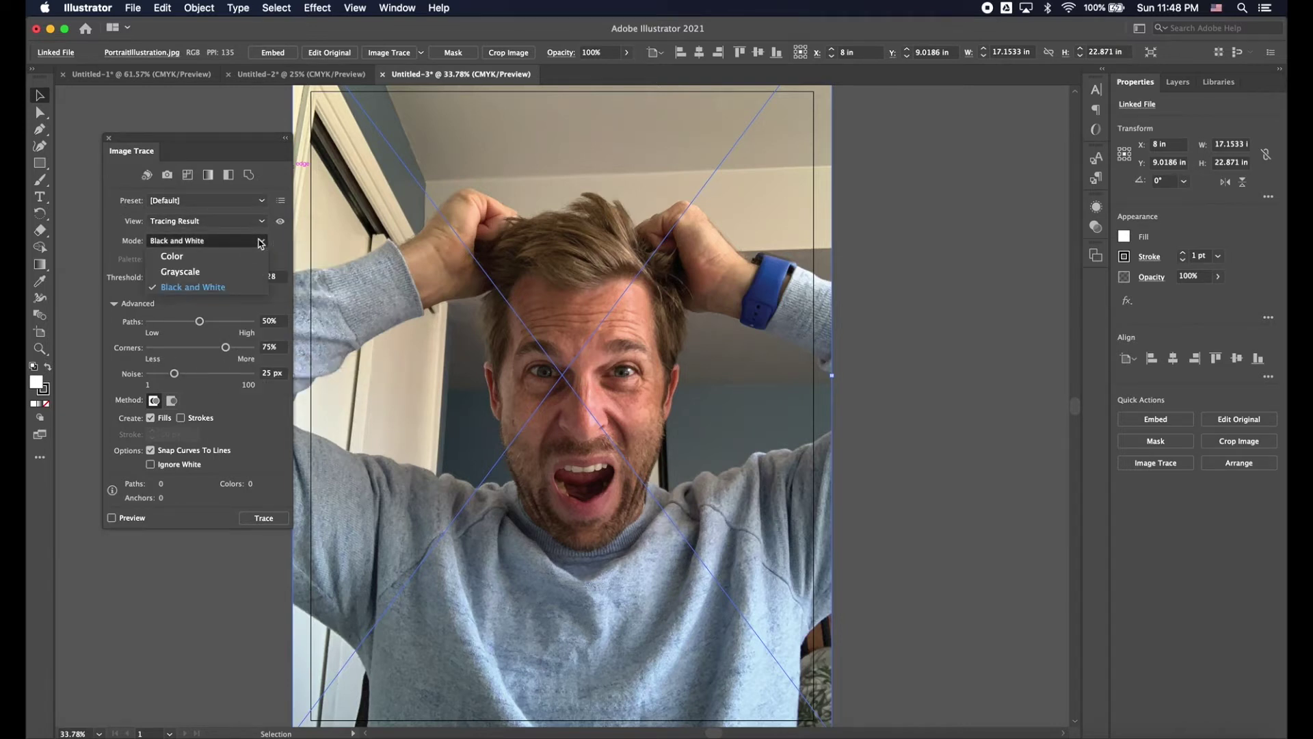
{"action": "left_click", "coordinate": [248, 257]}
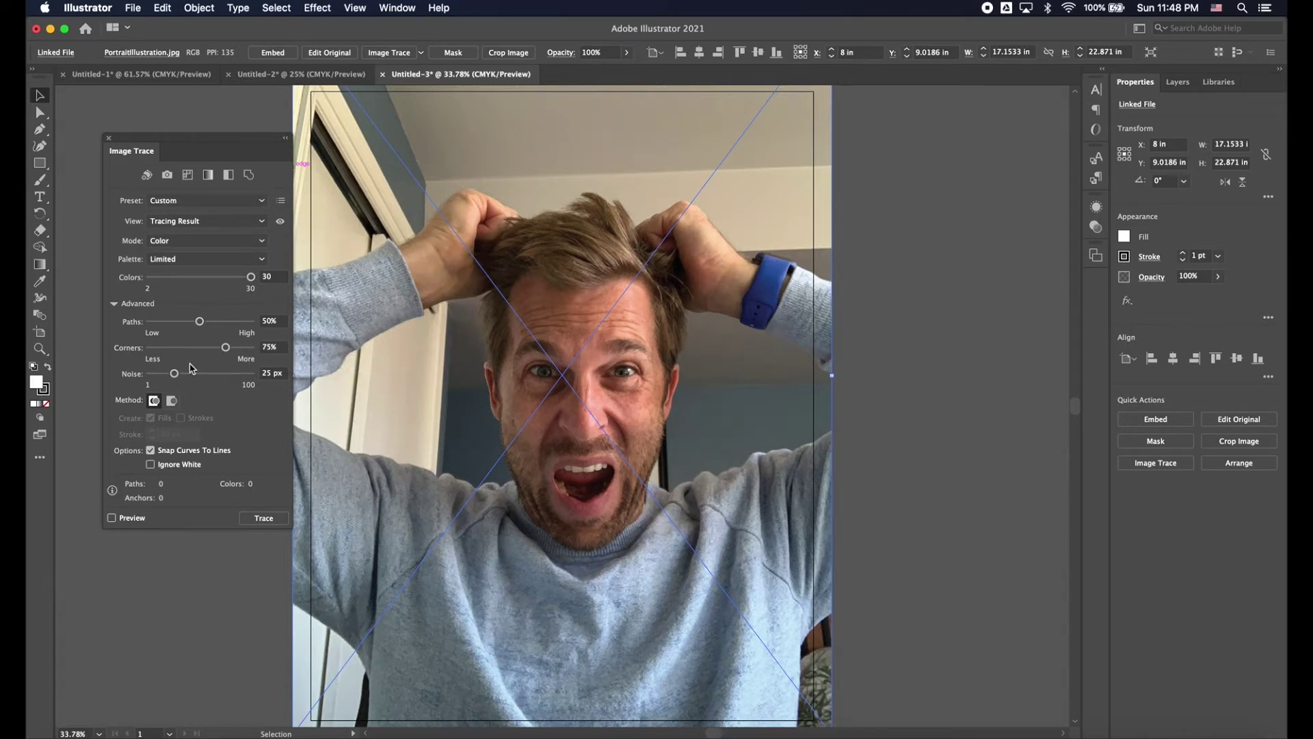
{"action": "left_click", "coordinate": [112, 519]}
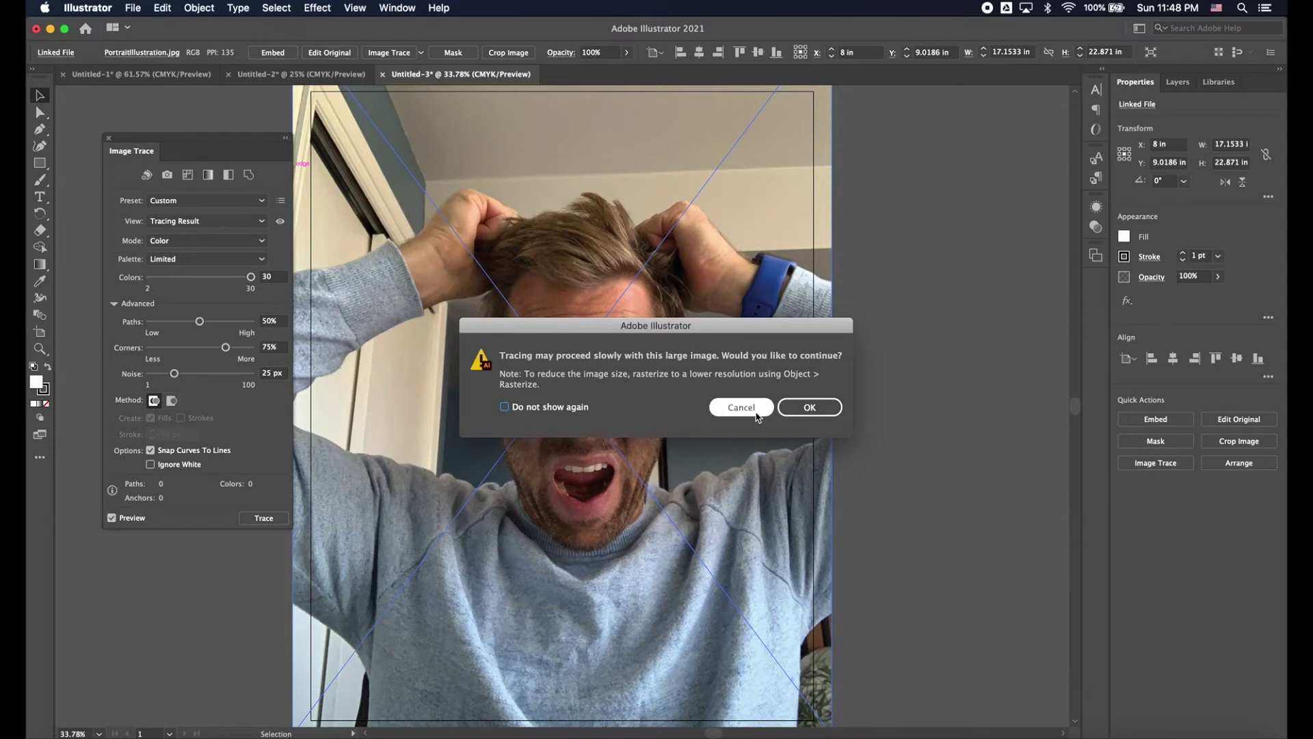
{"action": "left_click", "coordinate": [801, 409]}
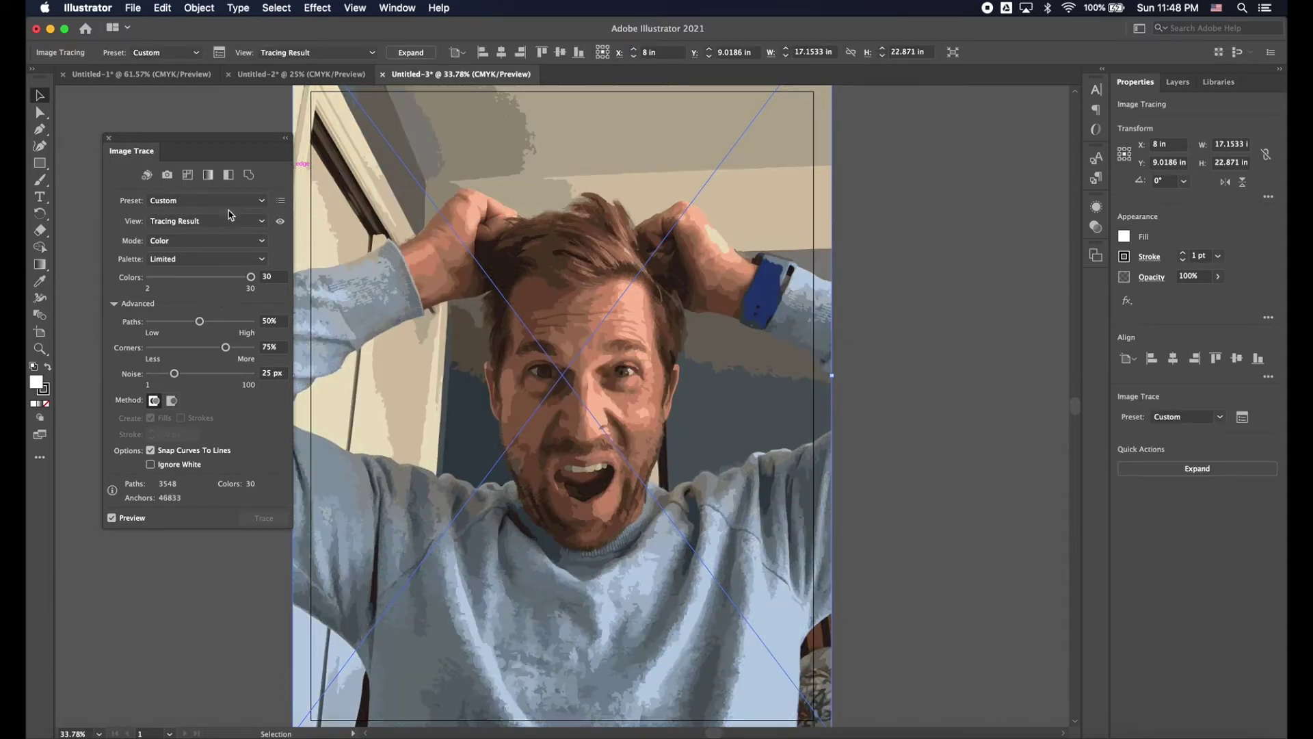
- Apply the High Fidelity Photo tracing preset, and change its palette to Limited
{"action": "left_click", "coordinate": [206, 200]}
{"action": "left_click", "coordinate": [221, 252]}
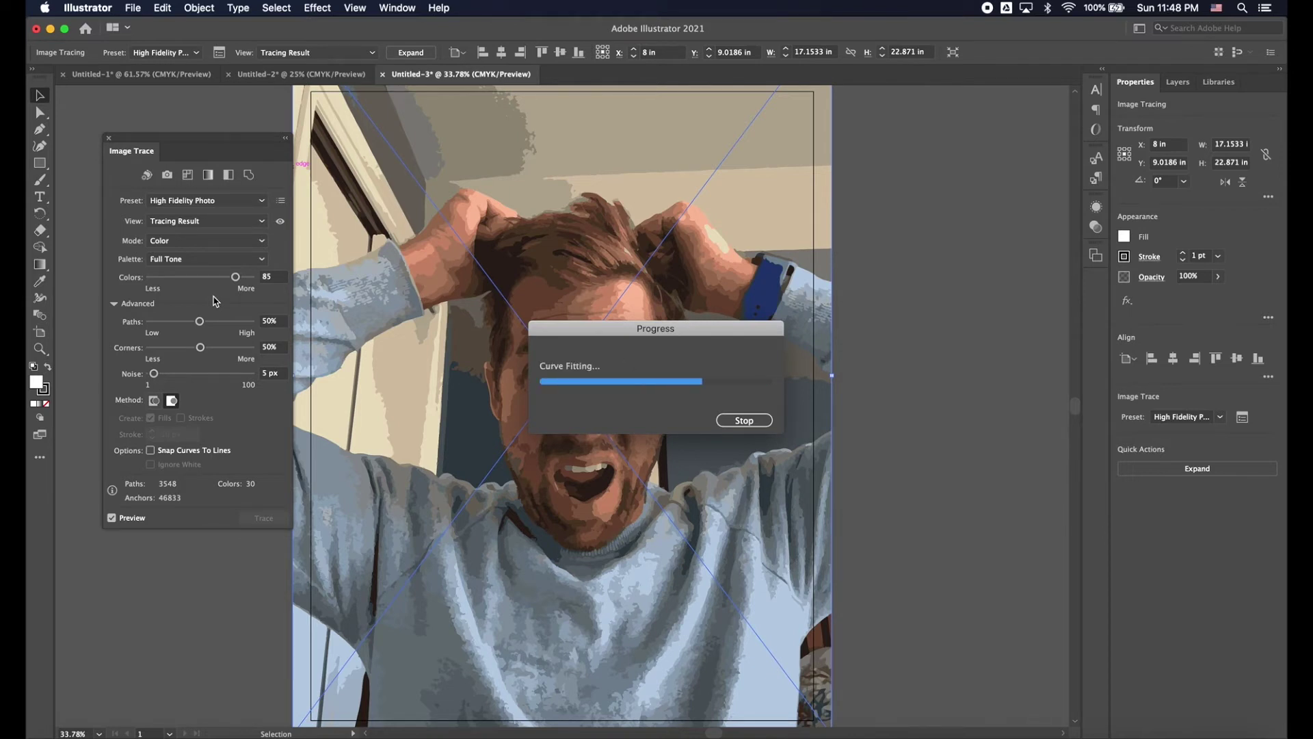
{"action": "left_click", "coordinate": [236, 260]}
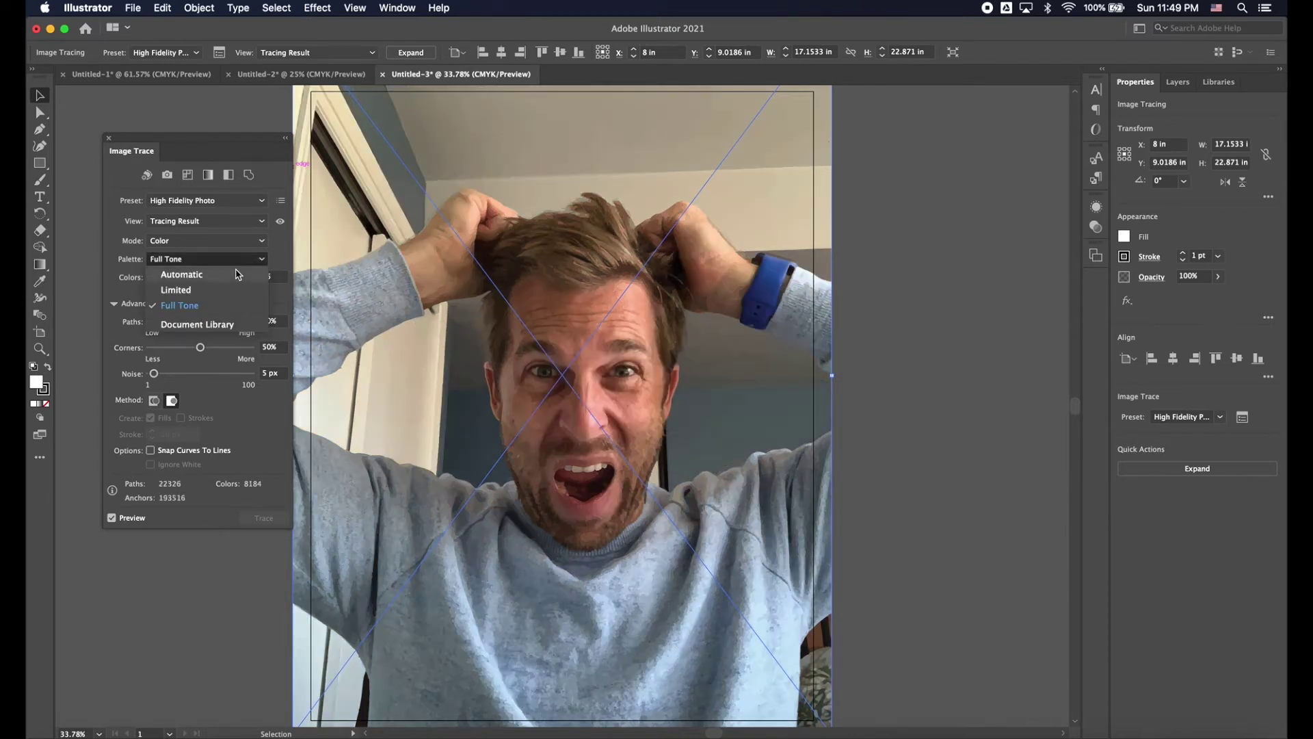
{"action": "left_click", "coordinate": [191, 291]}
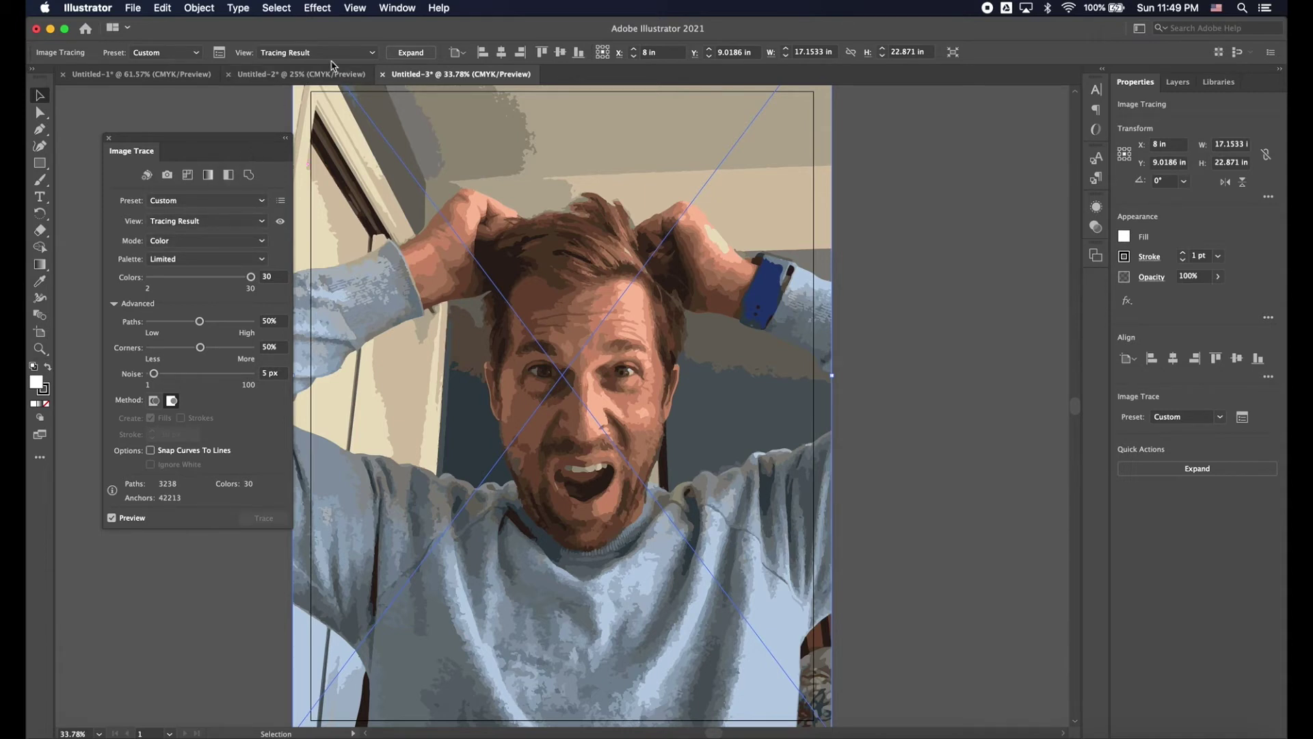
- Expand the tracing result into vector paths, ungroup them and clear the selection
{"action": "left_click", "coordinate": [423, 54]}
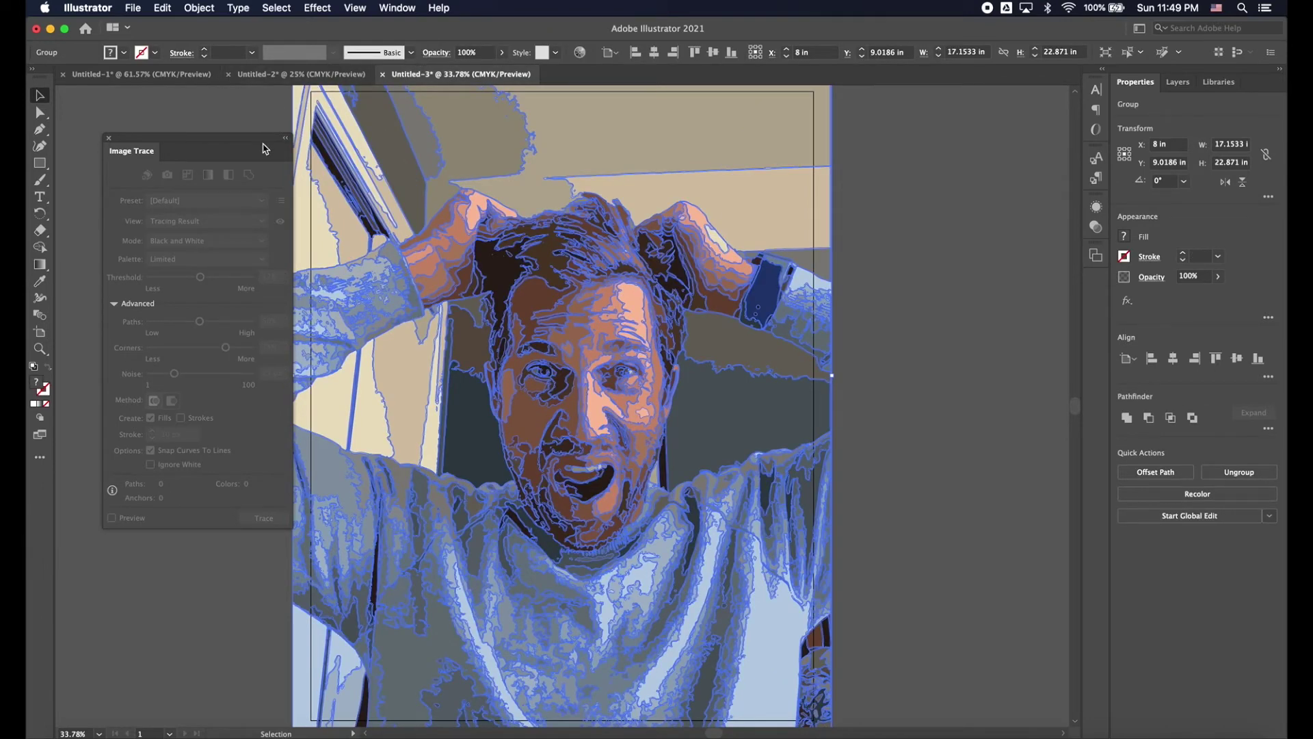
{"action": "left_click", "coordinate": [197, 7]}
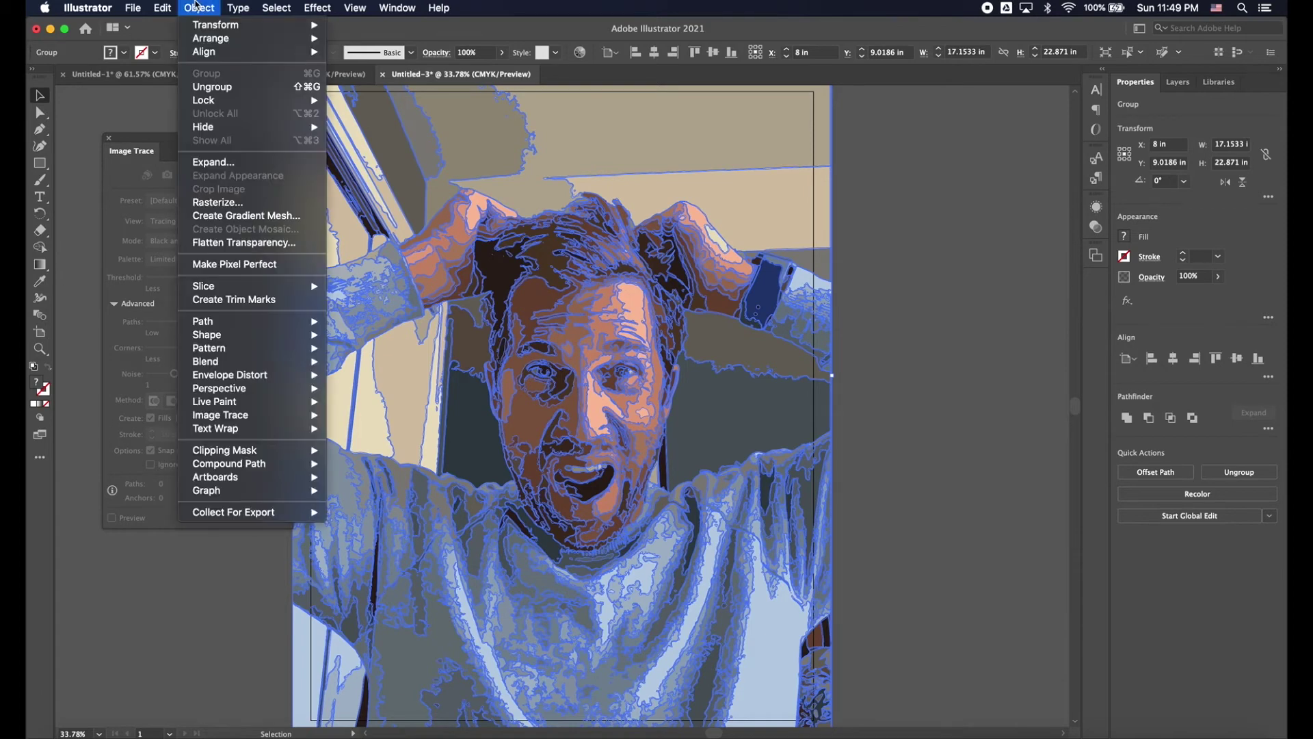
{"action": "left_click", "coordinate": [212, 88]}
{"action": "left_click", "coordinate": [876, 170]}
- Delete the large ceiling and wall shapes in the background above and beside the man's head and raised hands
{"action": "left_click", "coordinate": [794, 156]}
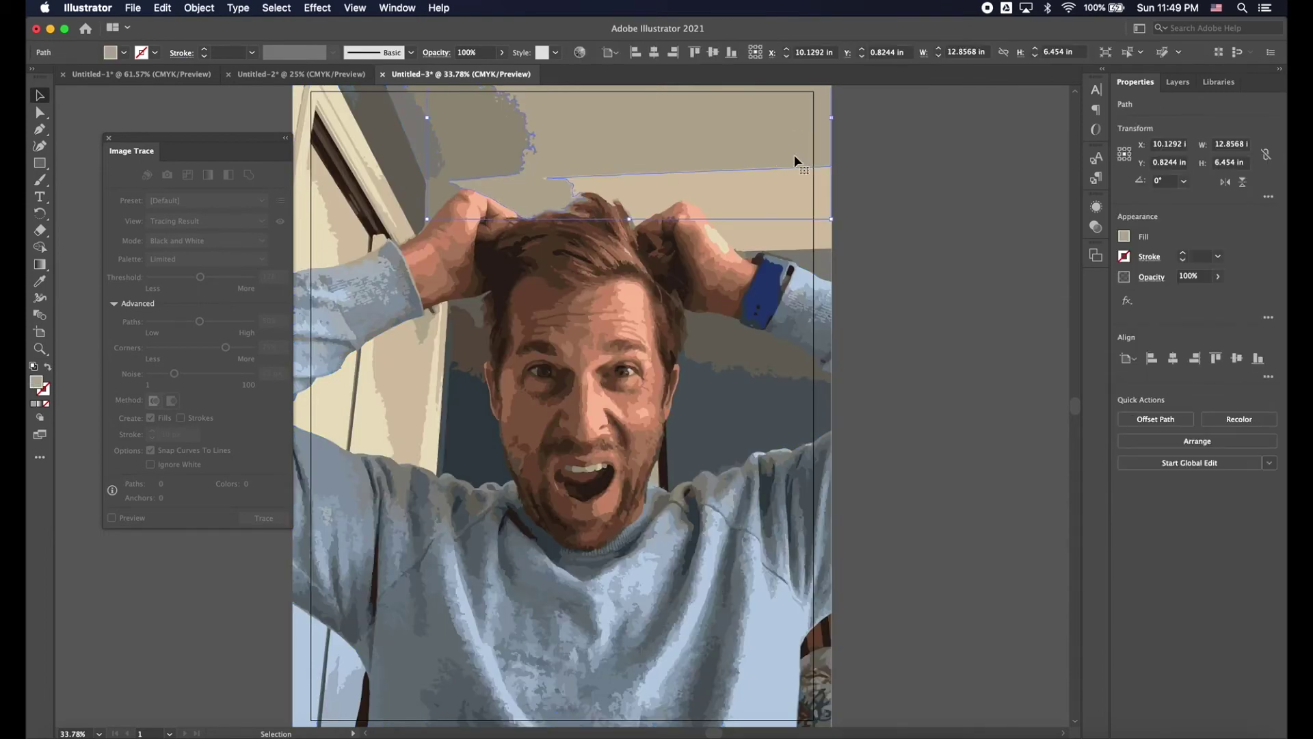
{"action": "key", "text": "Delete"}
{"action": "left_click", "coordinate": [794, 192]}
{"action": "key", "text": "Delete"}
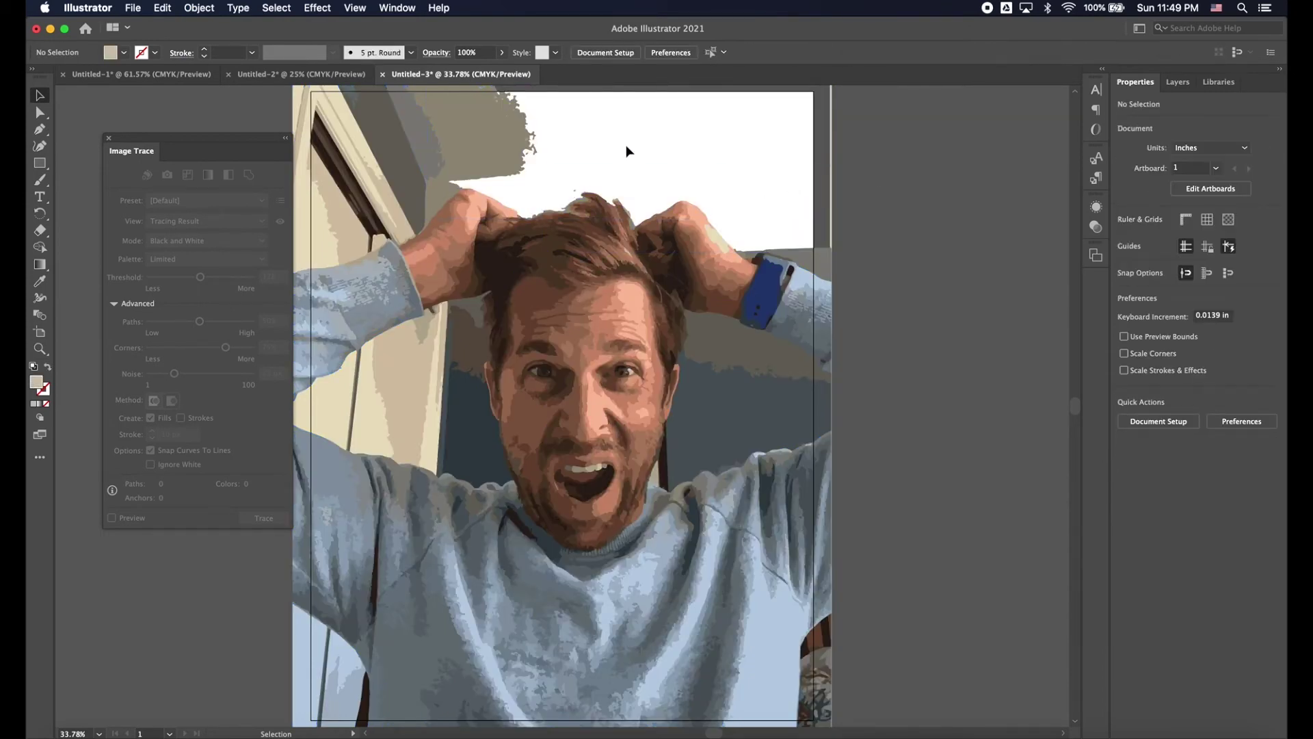
{"action": "left_click", "coordinate": [511, 149]}
{"action": "key", "text": "Delete"}
{"action": "left_click", "coordinate": [409, 174]}
{"action": "key", "text": "Delete"}
{"action": "left_click", "coordinate": [380, 193]}
{"action": "key", "text": "Delete"}
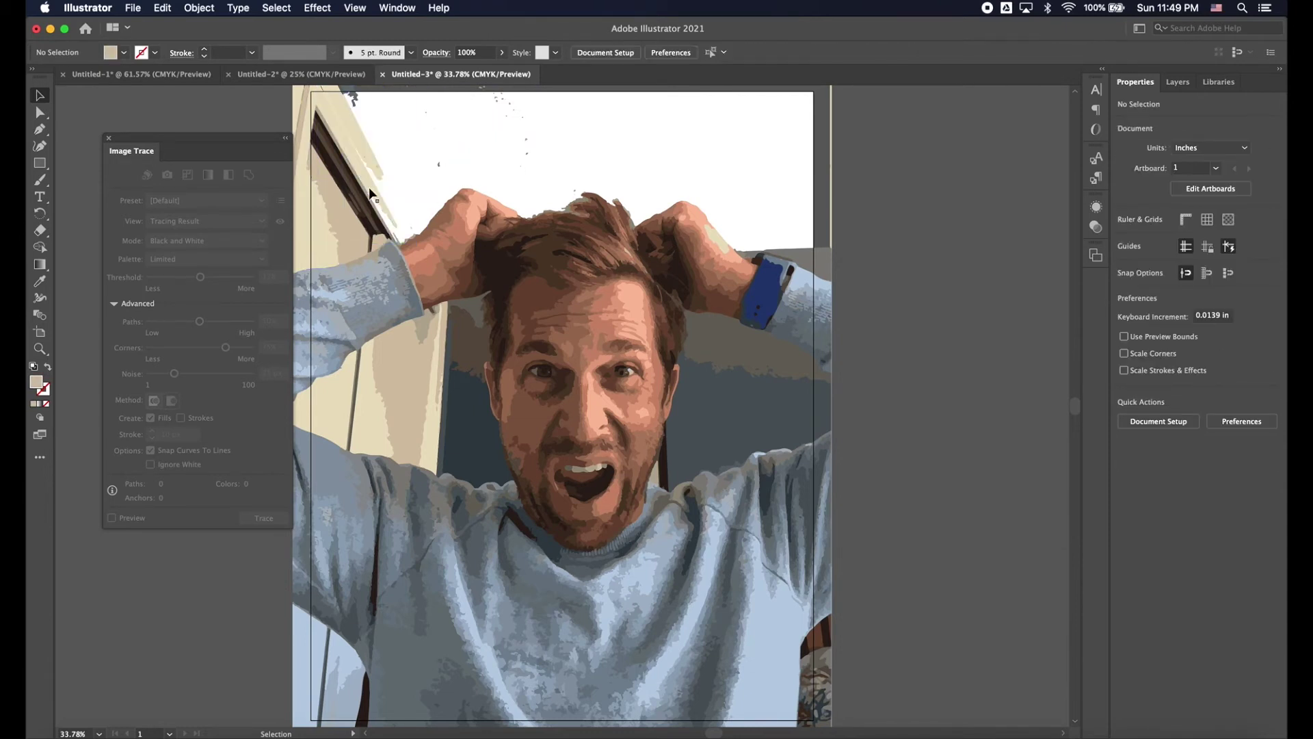
- Close Image Trace and delete the door-frame shapes above the sleeve on the image's left, plus the tan door shape below it
{"action": "left_click", "coordinate": [376, 146]}
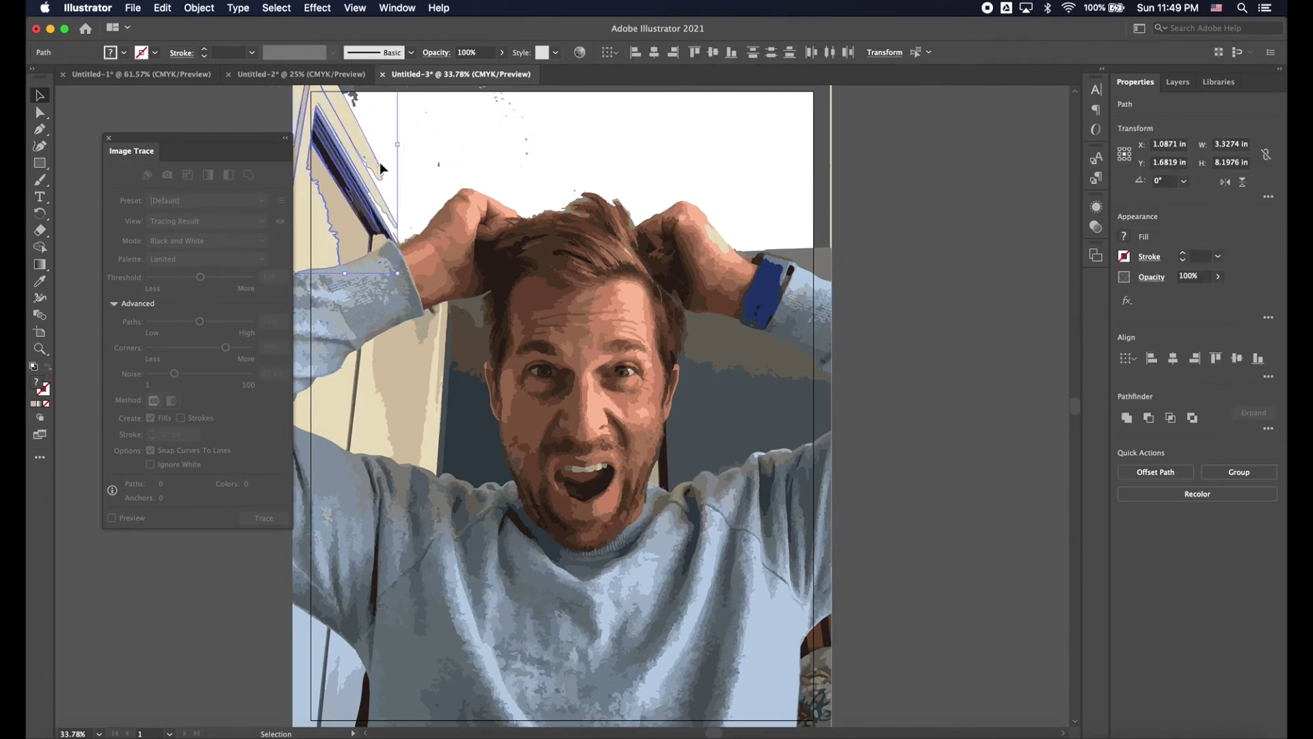
{"action": "key", "text": "Delete"}
{"action": "left_click", "coordinate": [108, 137]}
{"action": "left_click_drag", "start_coordinate": [335, 200], "coordinate": [388, 212]}
{"action": "key", "text": "Delete"}
{"action": "left_click_drag", "start_coordinate": [312, 166], "coordinate": [387, 212]}
{"action": "key", "text": "Delete"}
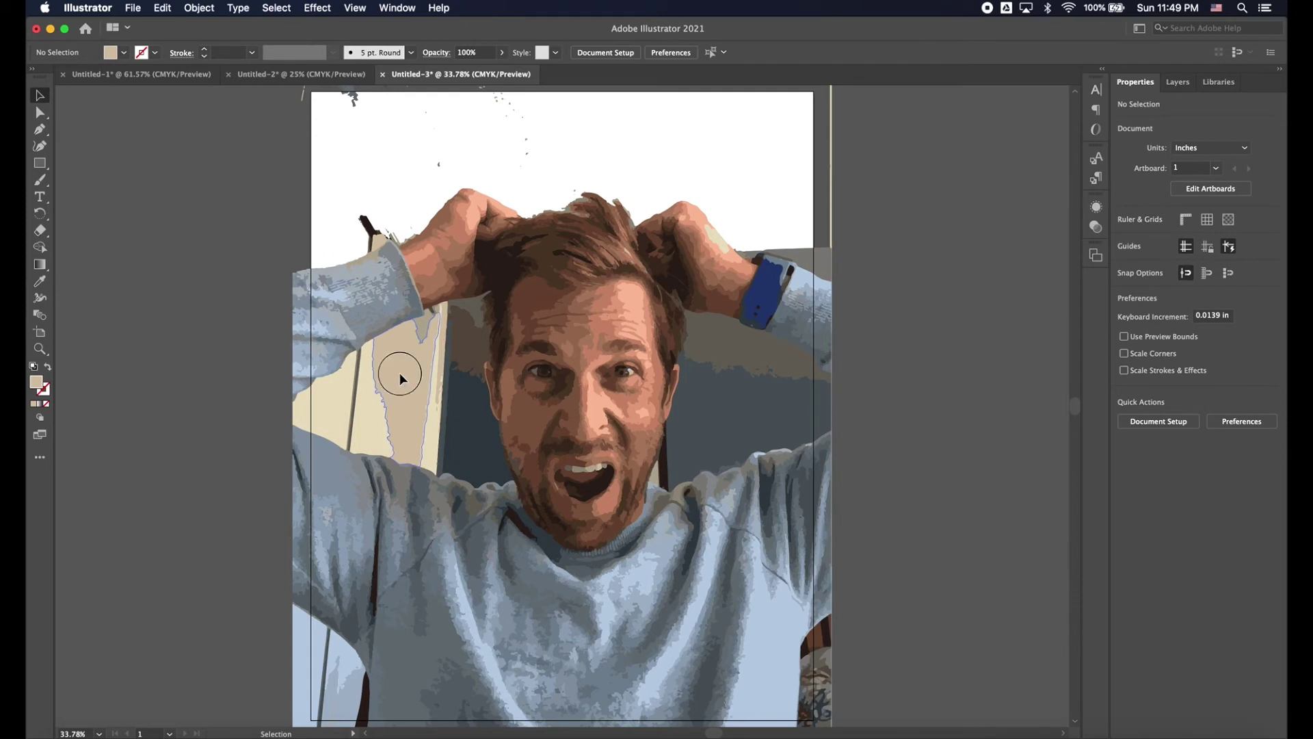
{"action": "left_click", "coordinate": [399, 372]}
{"action": "key", "text": "Delete"}
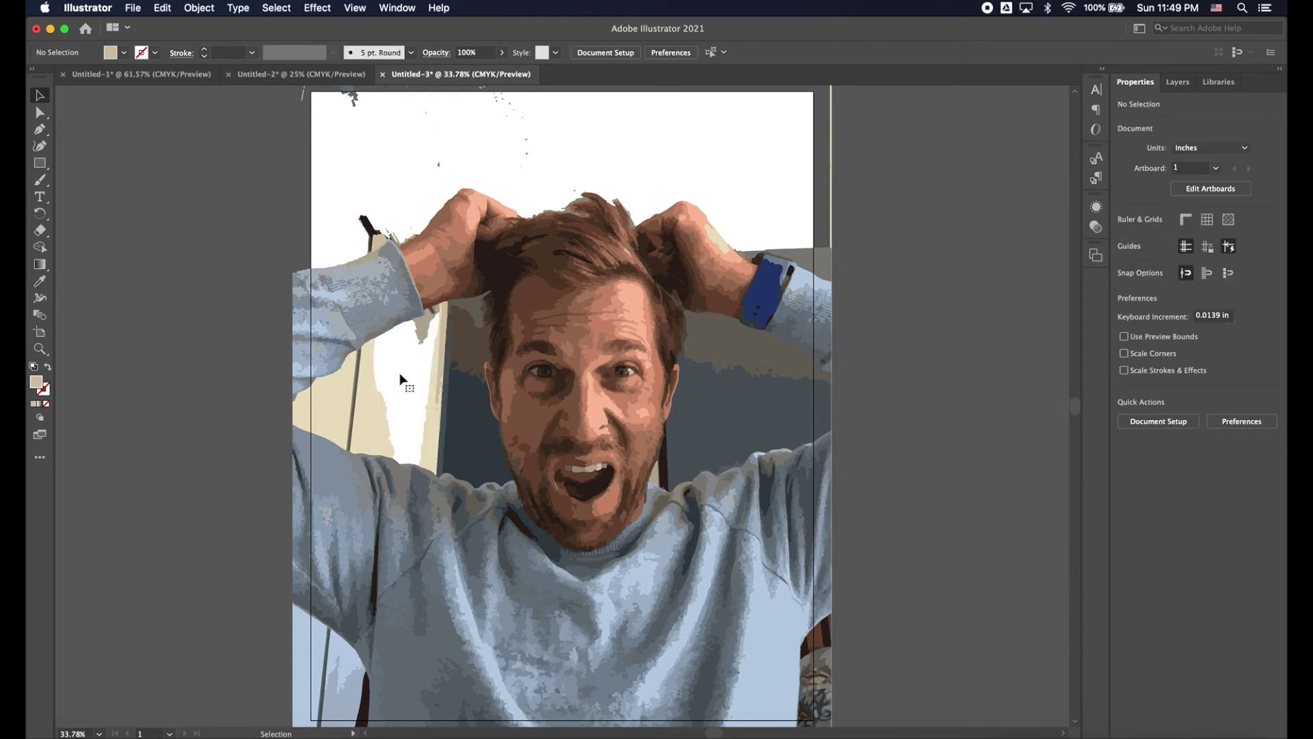
- Recolour the dark iris shape of the eye on the image's left to bright green, 0DFF00
{"action": "left_click", "coordinate": [544, 372]}
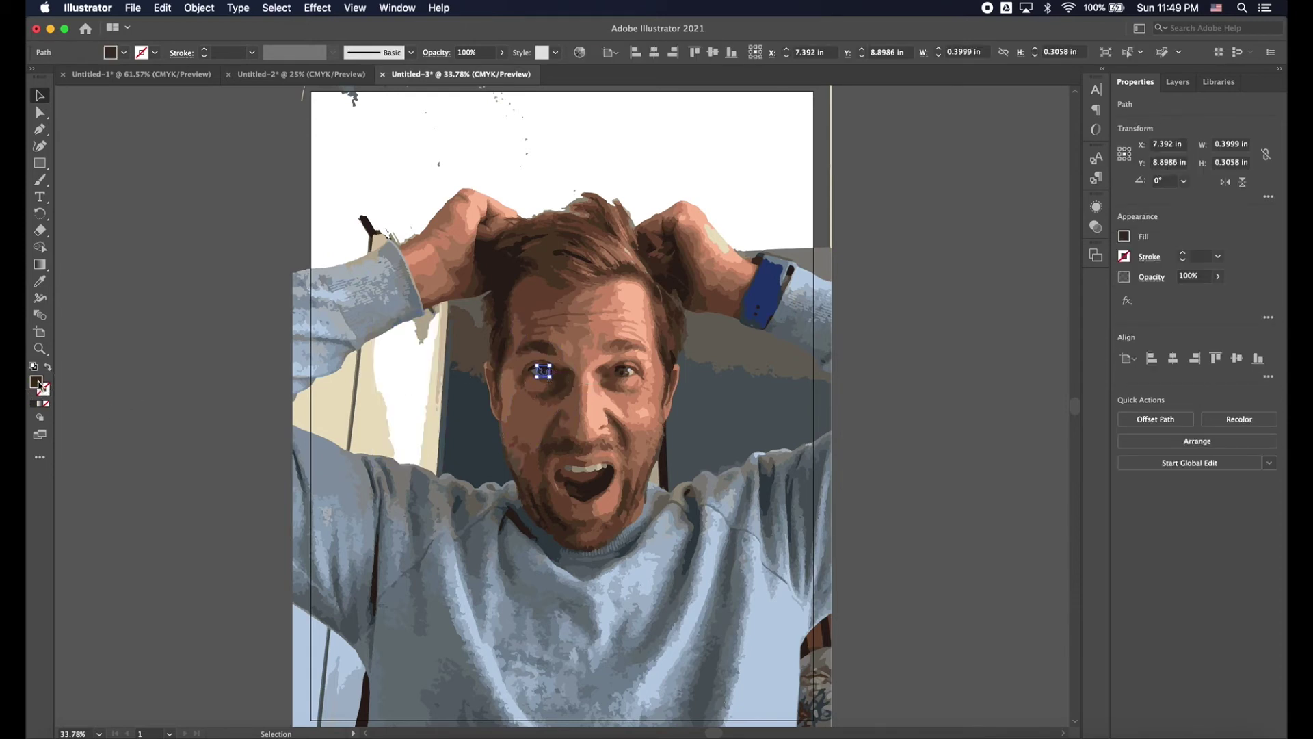
{"action": "double_click", "coordinate": [37, 383]}
{"action": "left_click_drag", "start_coordinate": [657, 370], "coordinate": [658, 411]}
{"action": "left_click", "coordinate": [636, 302]}
{"action": "left_click", "coordinate": [805, 294]}
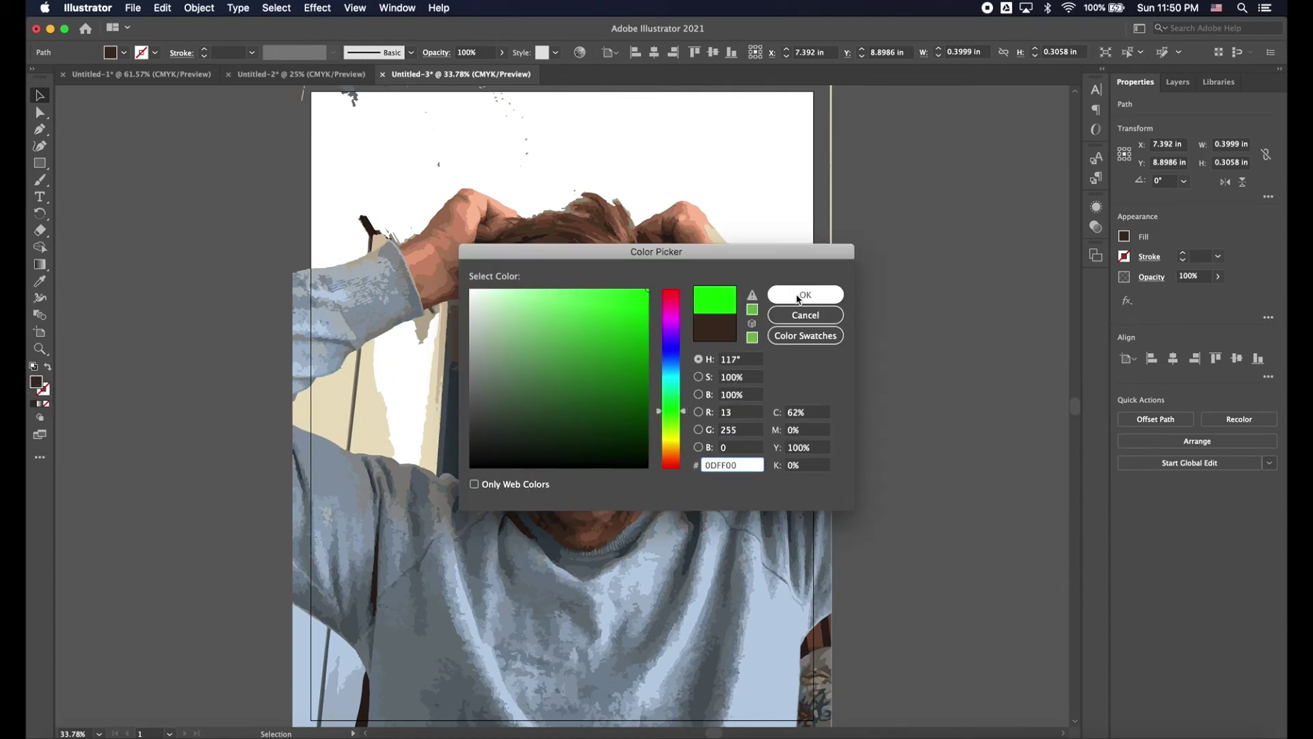
{"action": "left_click", "coordinate": [625, 375]}
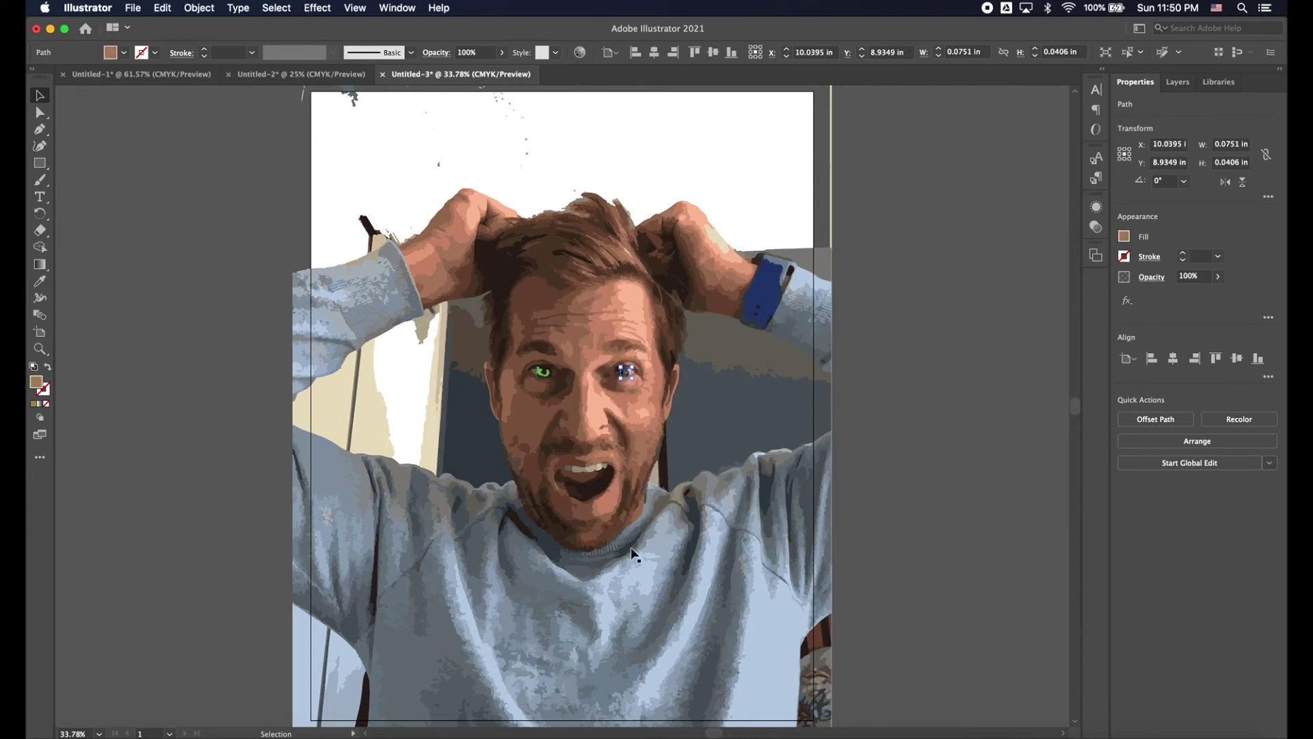
- Recolour the blue watch band shape on the wrist to red, EF1818, and clear the selection
{"action": "left_click", "coordinate": [763, 295]}
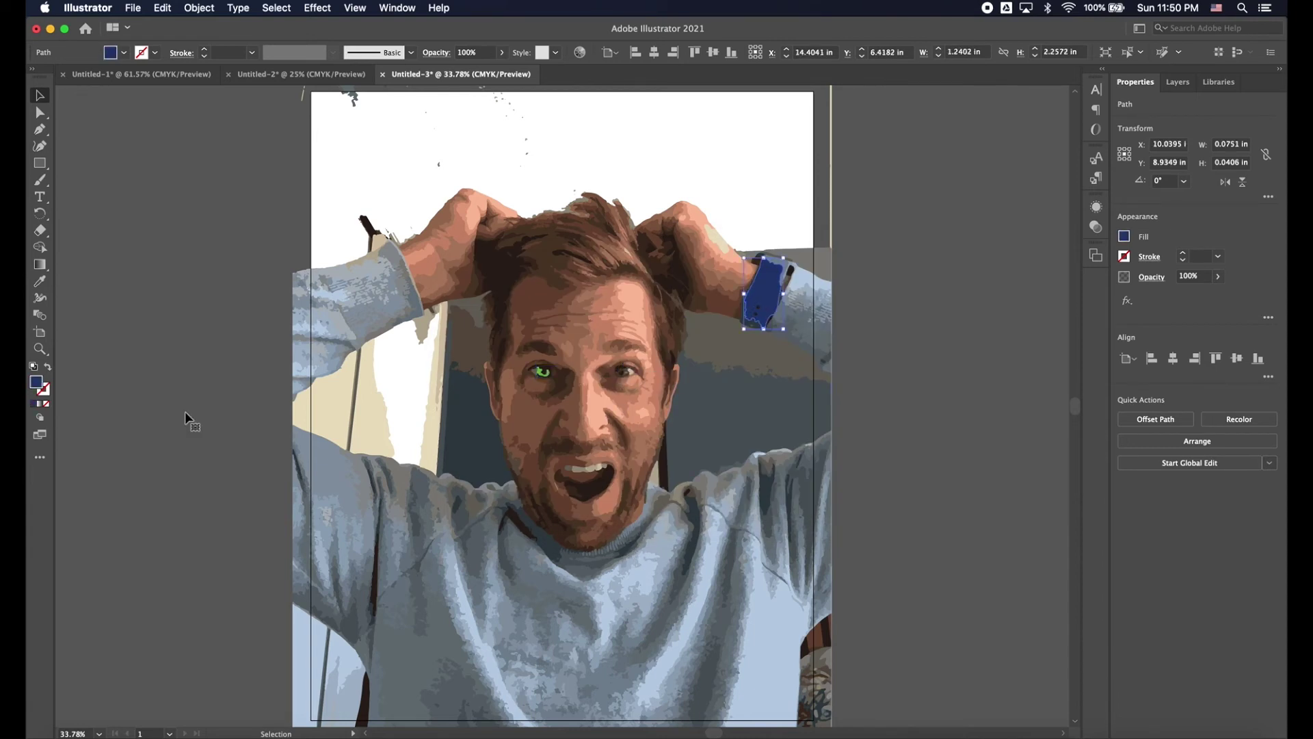
{"action": "double_click", "coordinate": [38, 383]}
{"action": "left_click_drag", "start_coordinate": [668, 316], "coordinate": [674, 281]}
{"action": "left_click", "coordinate": [633, 298]}
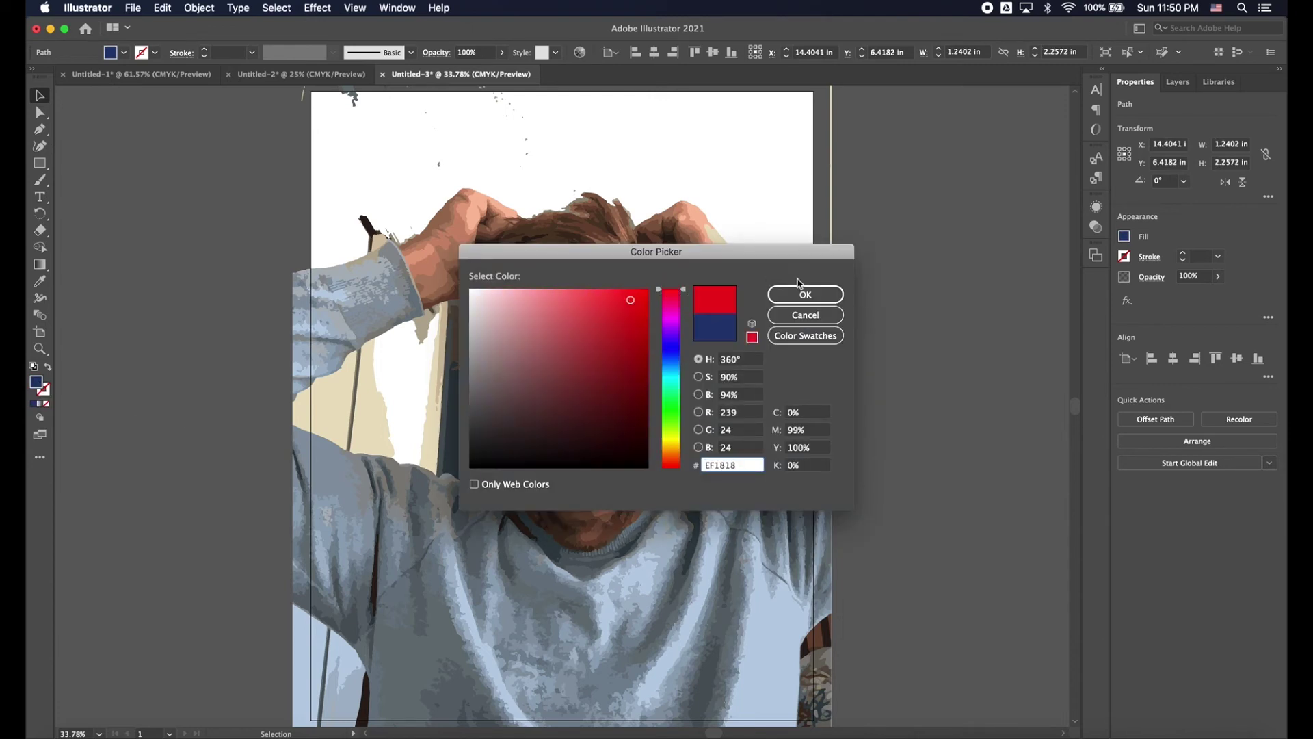
{"action": "left_click", "coordinate": [814, 295]}
{"action": "left_click", "coordinate": [913, 297]}
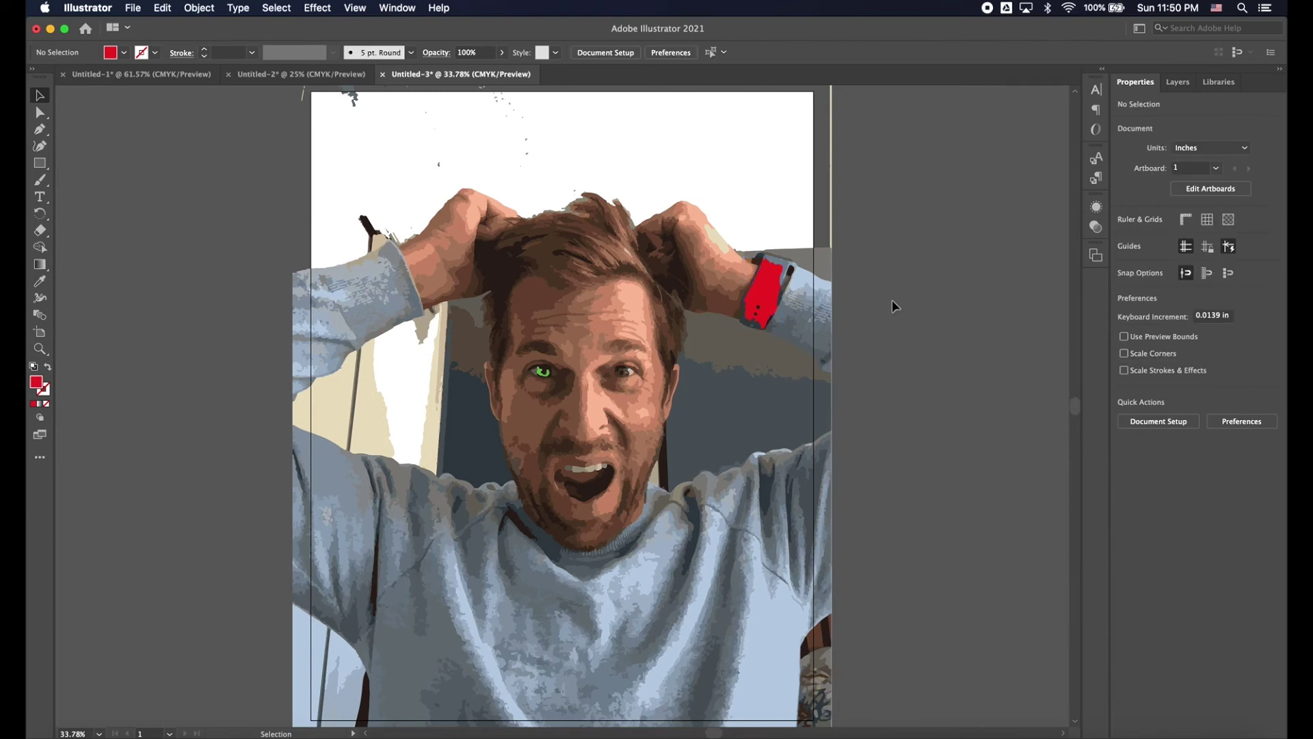
- Recolour the skin shape running from the mid-forehead down the nose bridge to pale turquoise, ACE8E6, and clear the selection
{"action": "left_click", "coordinate": [603, 334]}
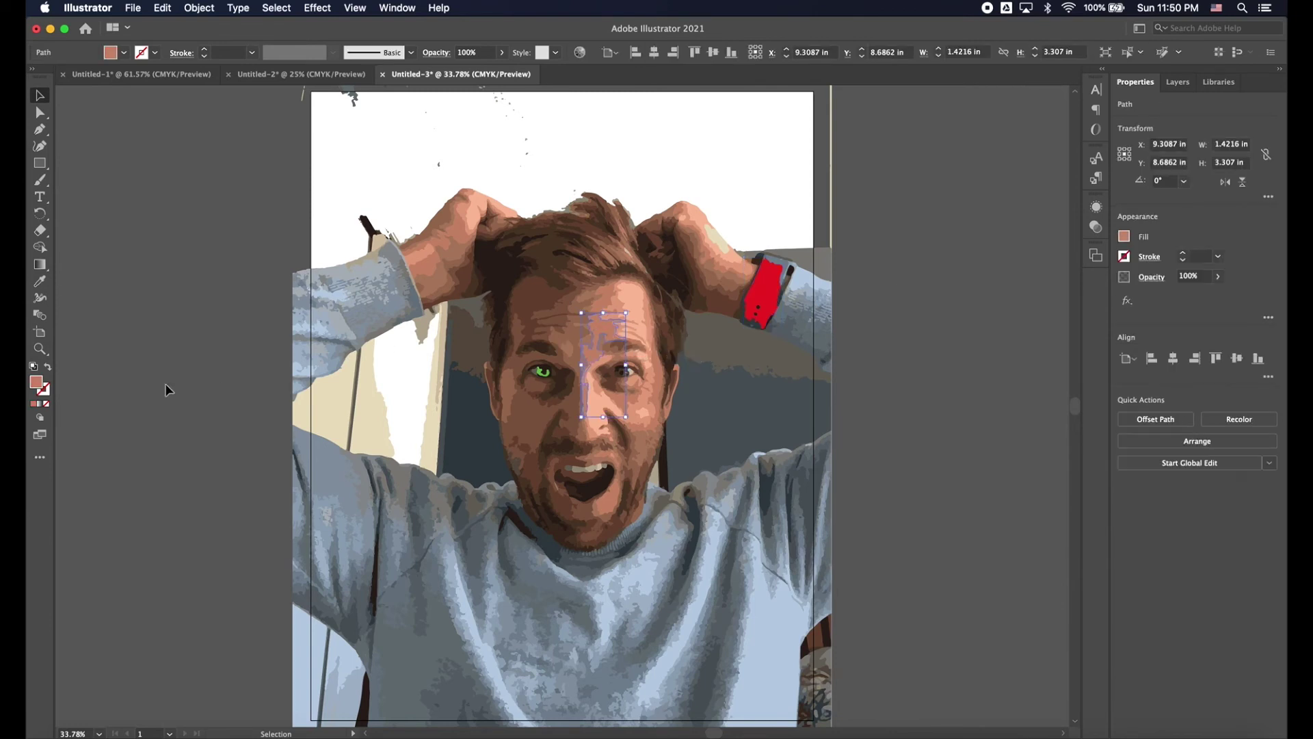
{"action": "double_click", "coordinate": [35, 383]}
{"action": "mouse_move", "coordinate": [539, 285]}
{"action": "left_mouse_down"}
{"action": "mouse_move", "coordinate": [572, 295]}
{"action": "mouse_move", "coordinate": [537, 290]}
{"action": "mouse_move", "coordinate": [516, 305]}
{"action": "left_mouse_up"}
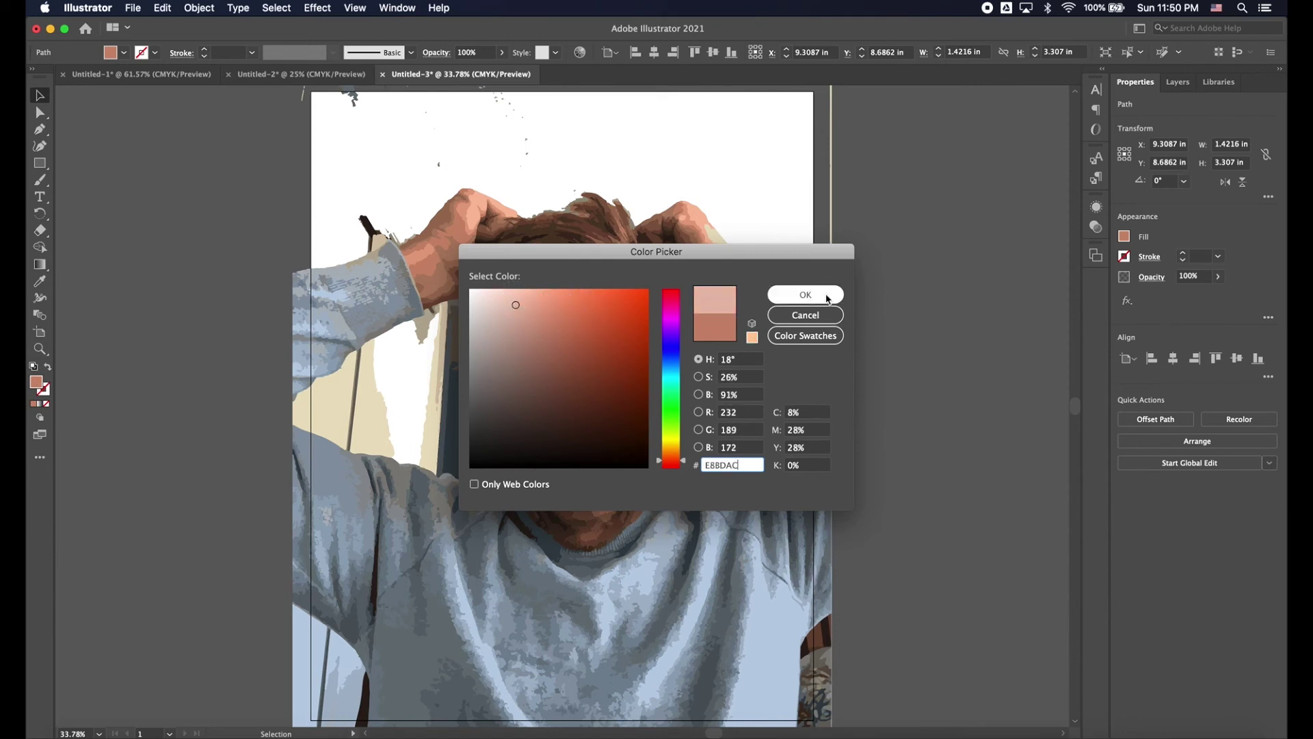
{"action": "left_click_drag", "start_coordinate": [670, 369], "coordinate": [671, 380]}
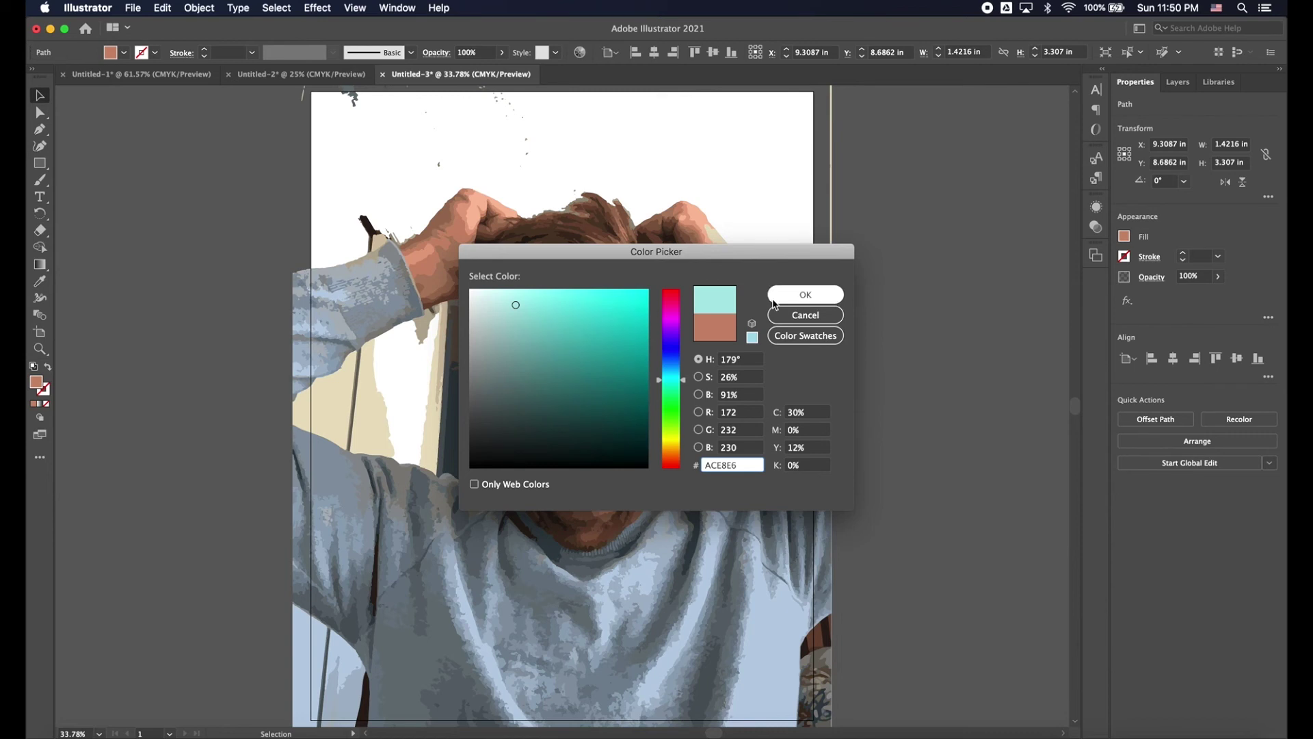
{"action": "left_click", "coordinate": [791, 301]}
{"action": "left_click", "coordinate": [900, 314]}
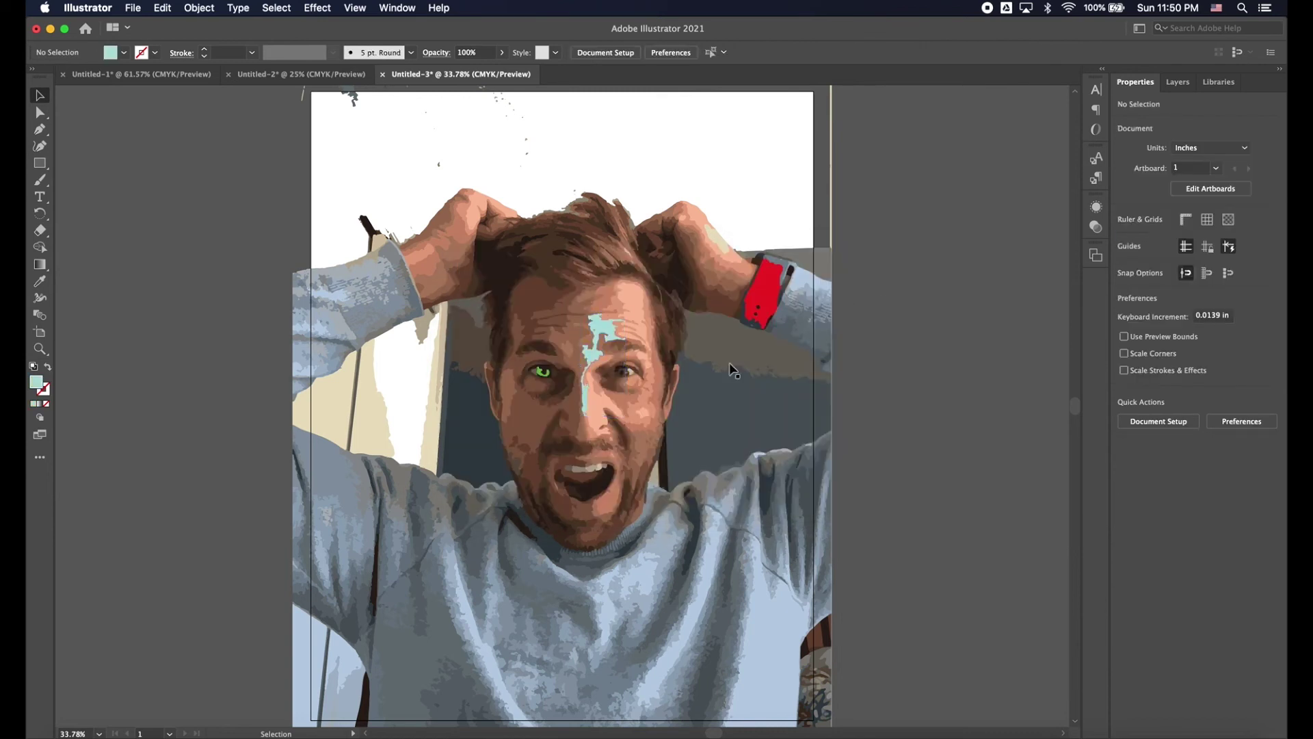
- Recolour the light highlight shape on the nose and adjoining cheek to light aqua, 9FF7F0, and clear the selection
{"action": "left_click", "coordinate": [597, 415]}
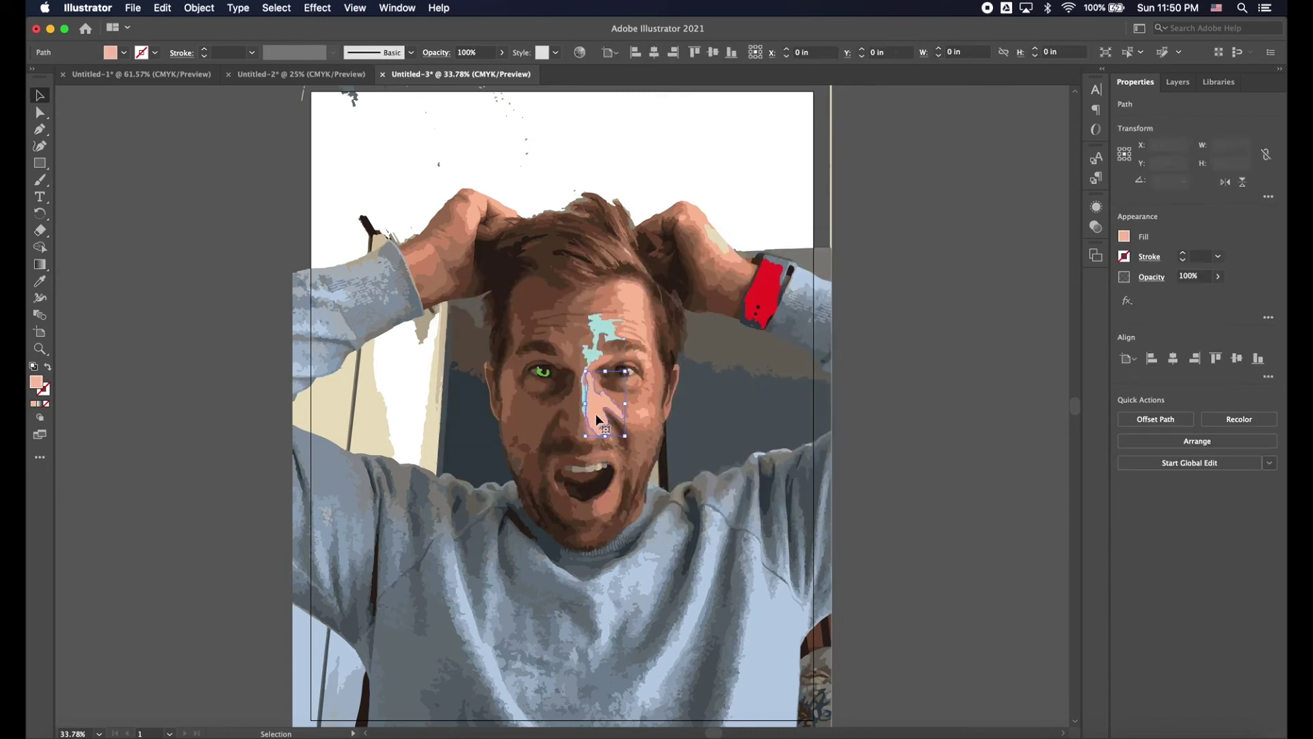
{"action": "double_click", "coordinate": [35, 383]}
{"action": "left_click_drag", "start_coordinate": [675, 341], "coordinate": [672, 381]}
{"action": "left_click", "coordinate": [806, 295]}
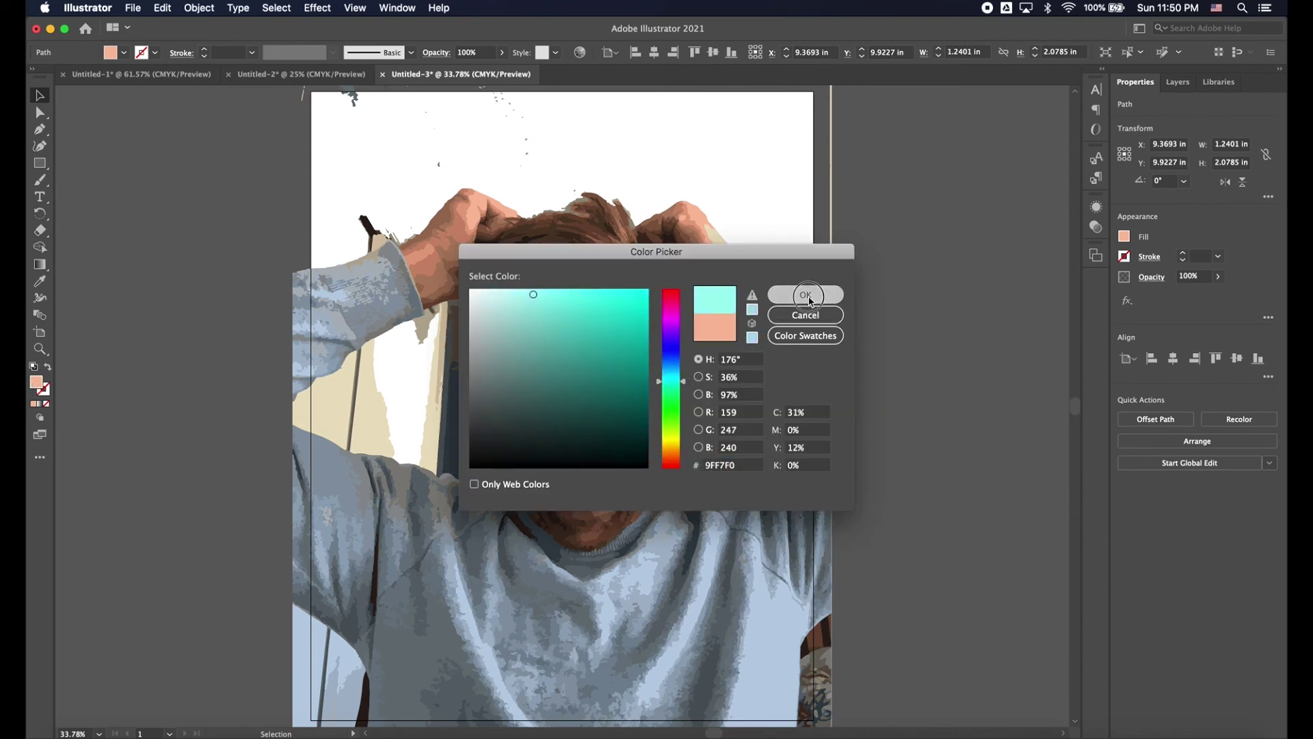
{"action": "left_click", "coordinate": [895, 319]}
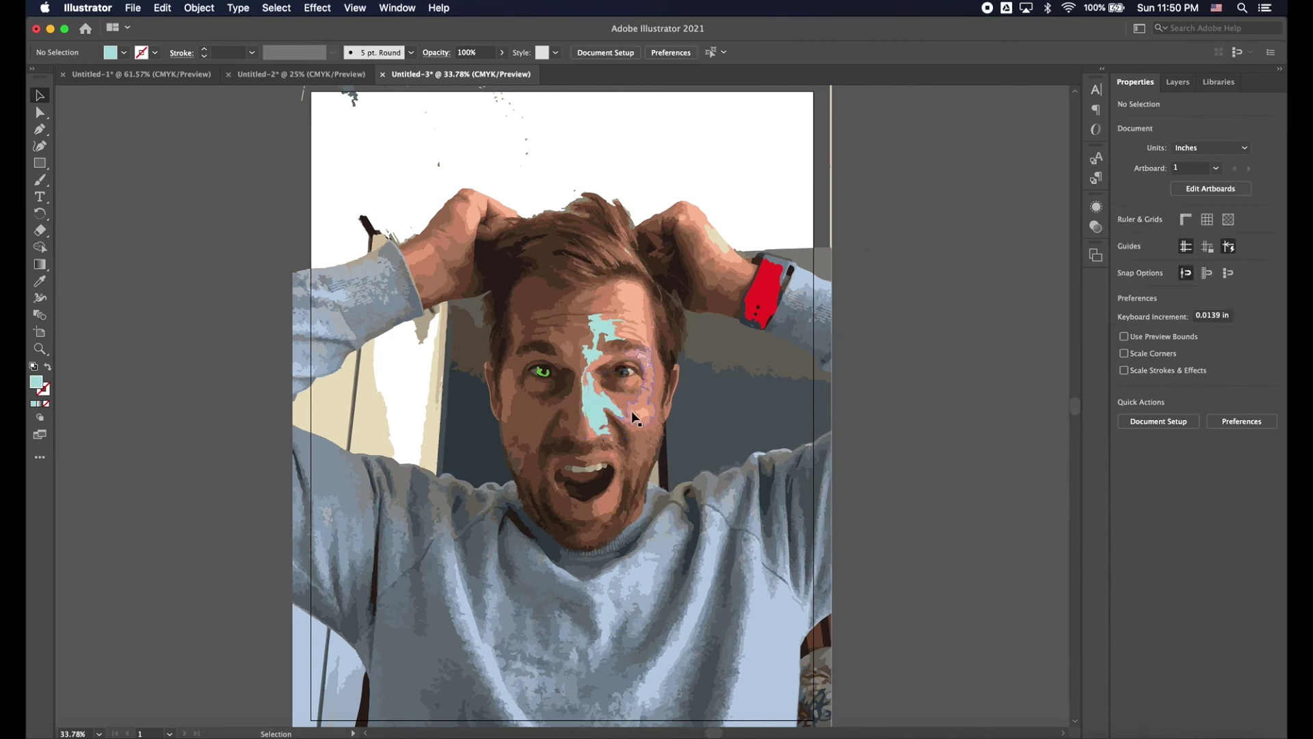
- Recolour the brown shadow shape covering the forehead and cheek on the image's left to dark teal, 45747F, and clear the selection
{"action": "left_click", "coordinate": [605, 419]}
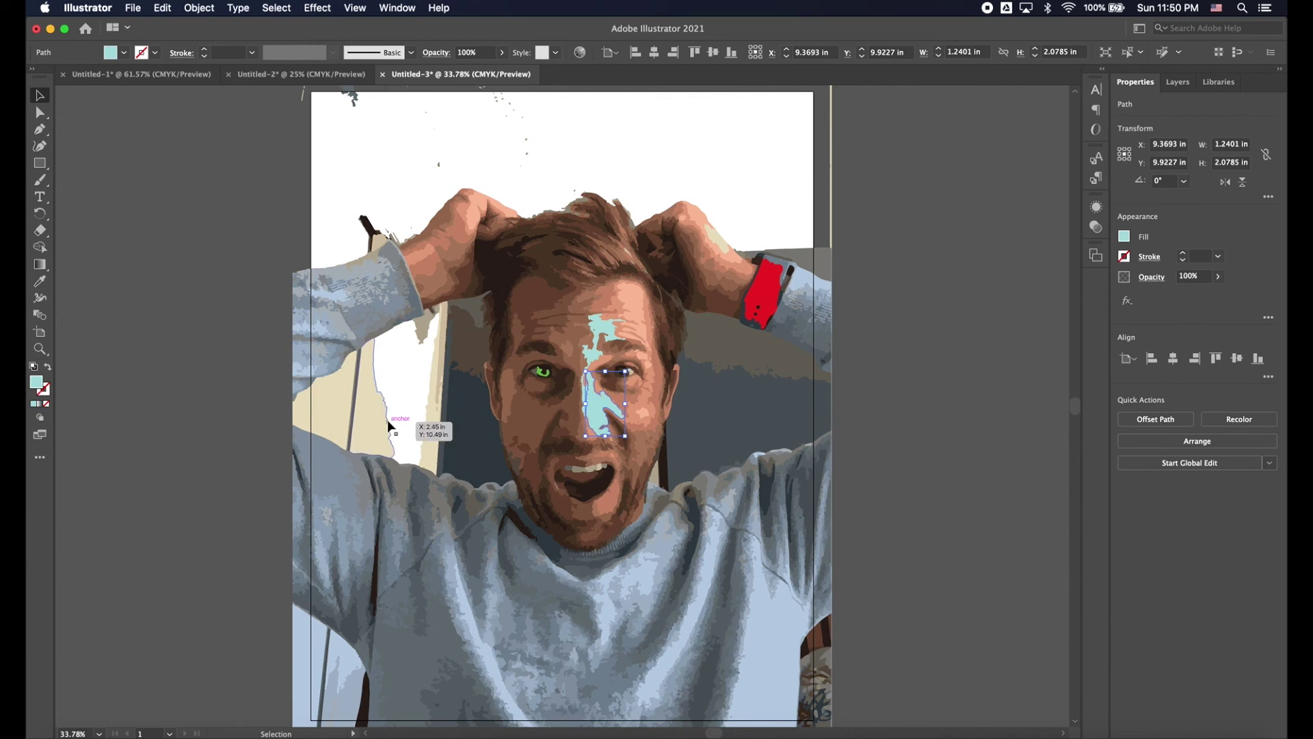
{"action": "left_click", "coordinate": [572, 405]}
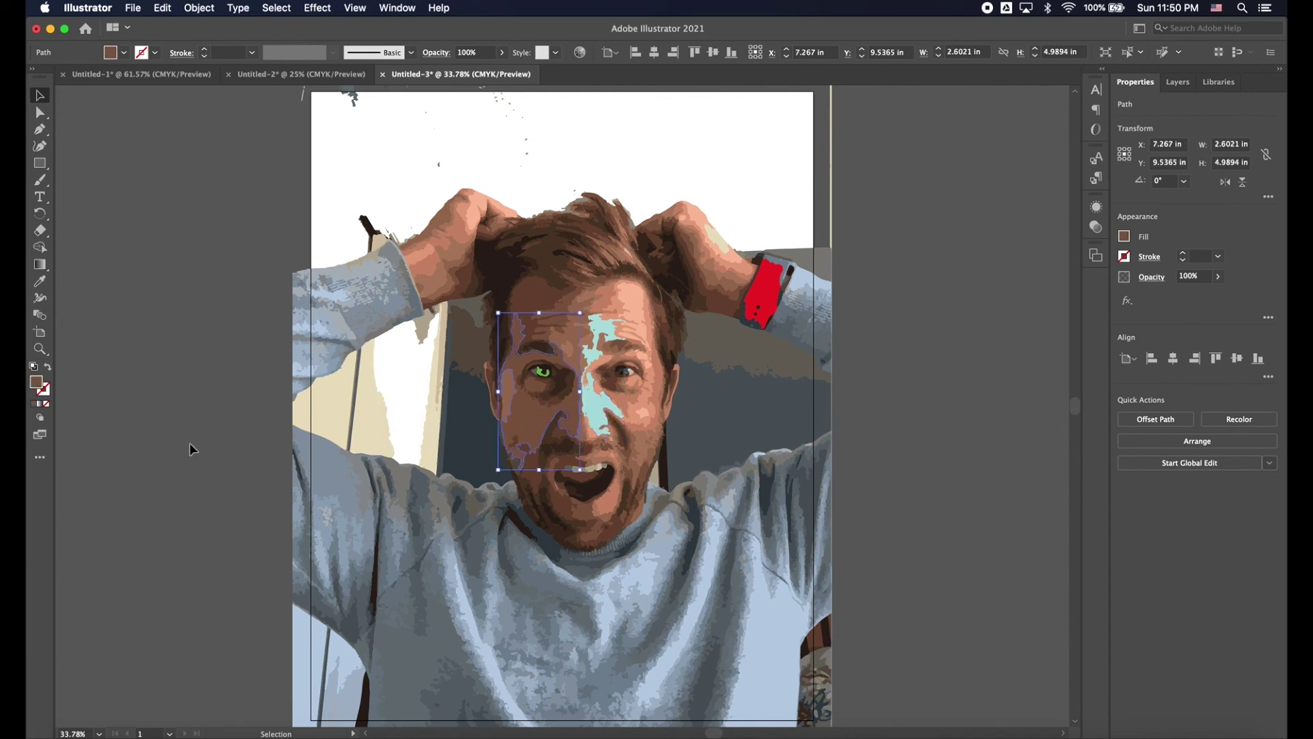
{"action": "double_click", "coordinate": [38, 385]}
{"action": "left_click_drag", "start_coordinate": [669, 361], "coordinate": [676, 376]}
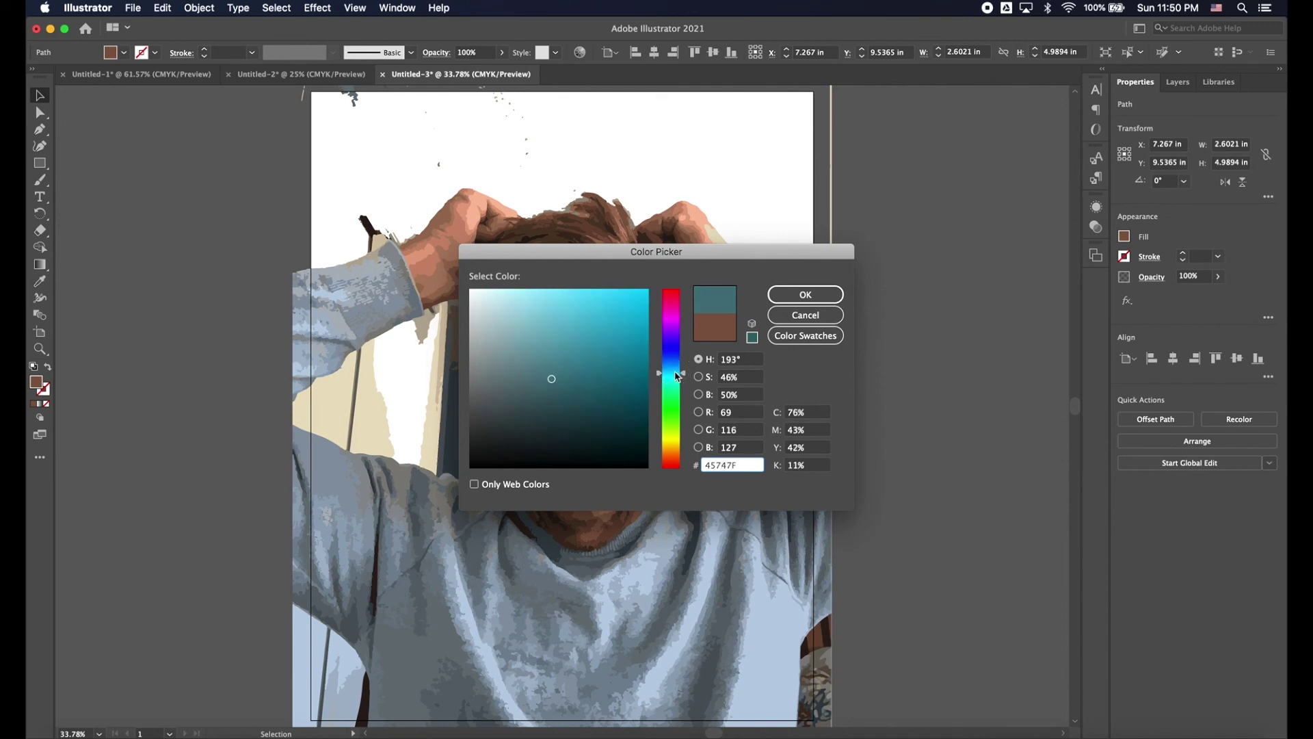
{"action": "left_click", "coordinate": [787, 301]}
{"action": "left_click", "coordinate": [888, 312]}
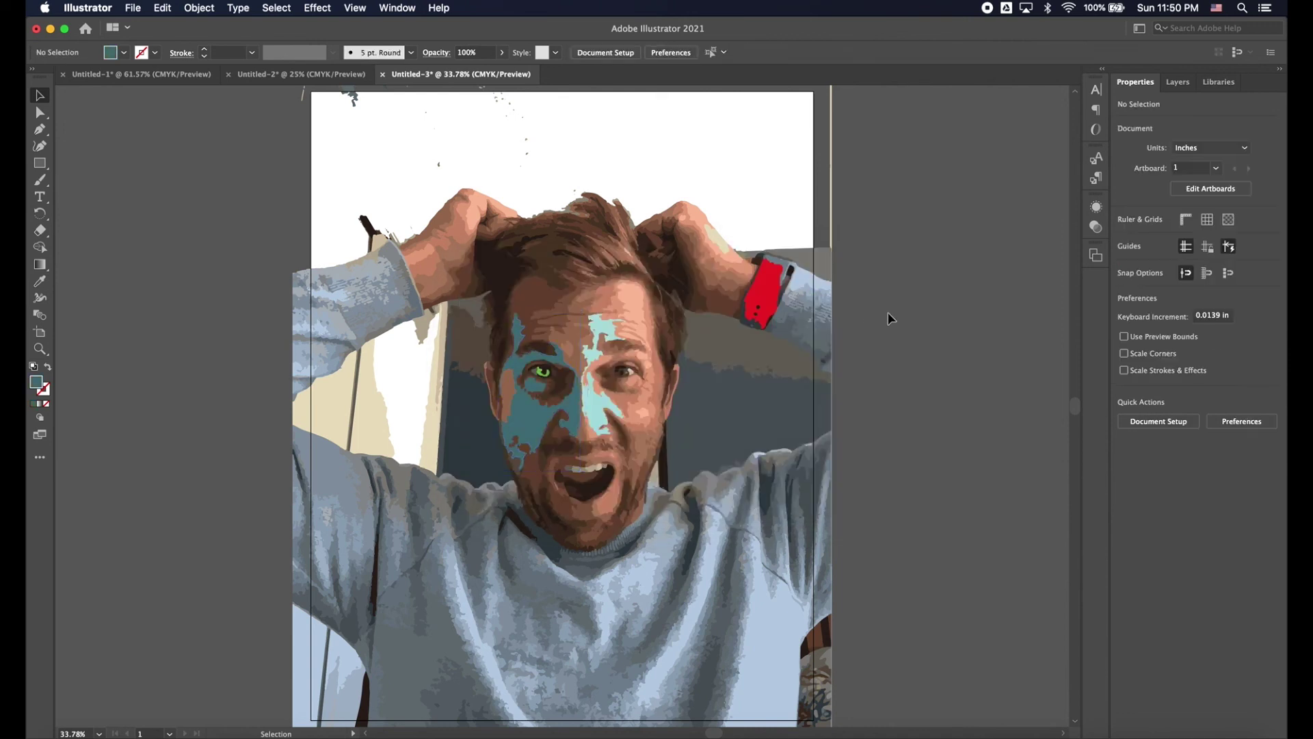